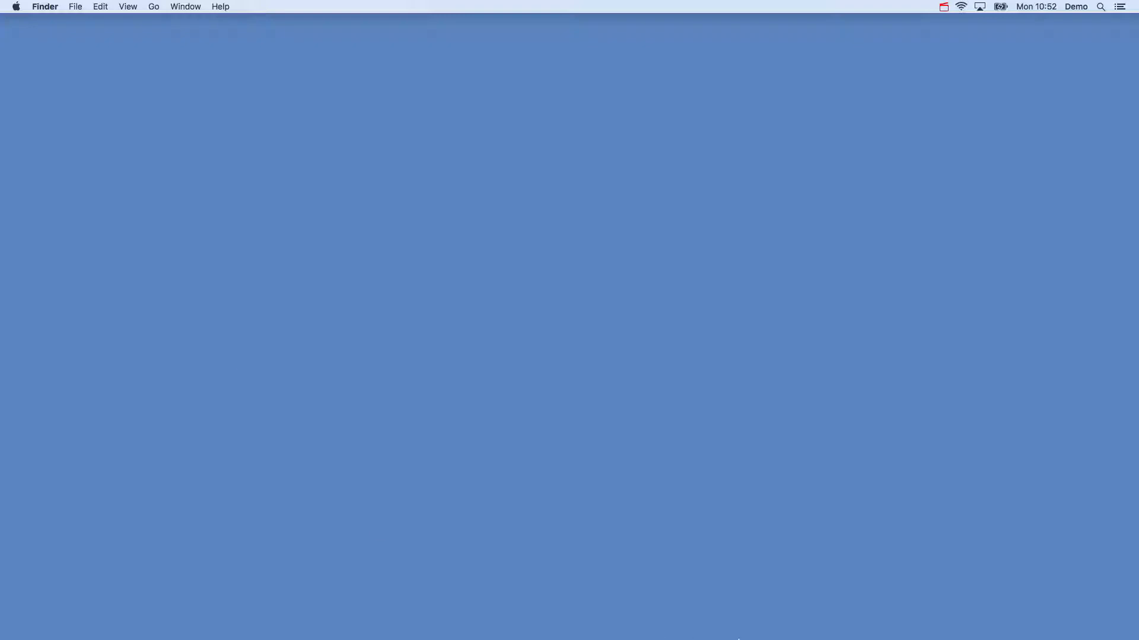
- Show the installed applications grid from the Dock's Applications stack
click(760, 613)
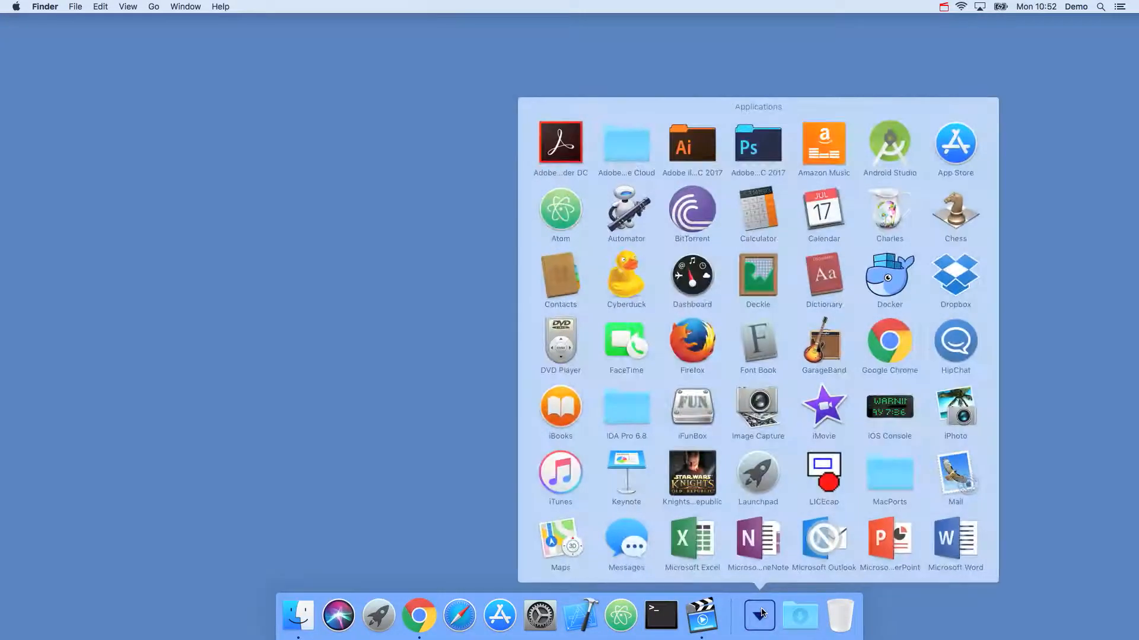
scroll(894, 534, down, 5)
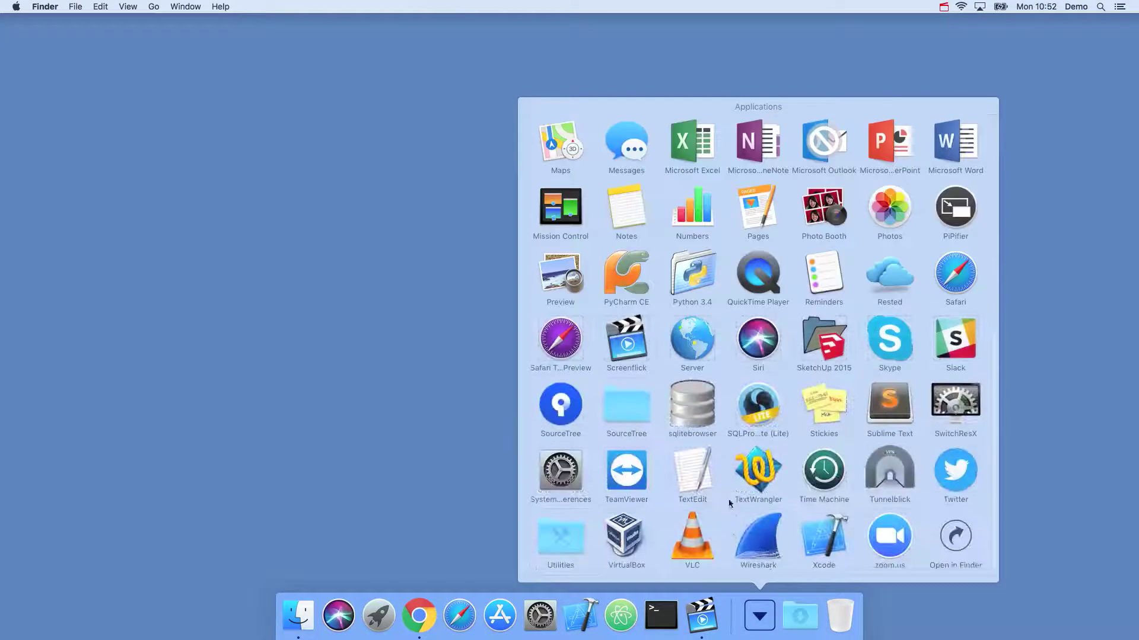
- Launch Terminal from Utilities and clear its login message with Cmd+K
click(565, 553)
click(643, 536)
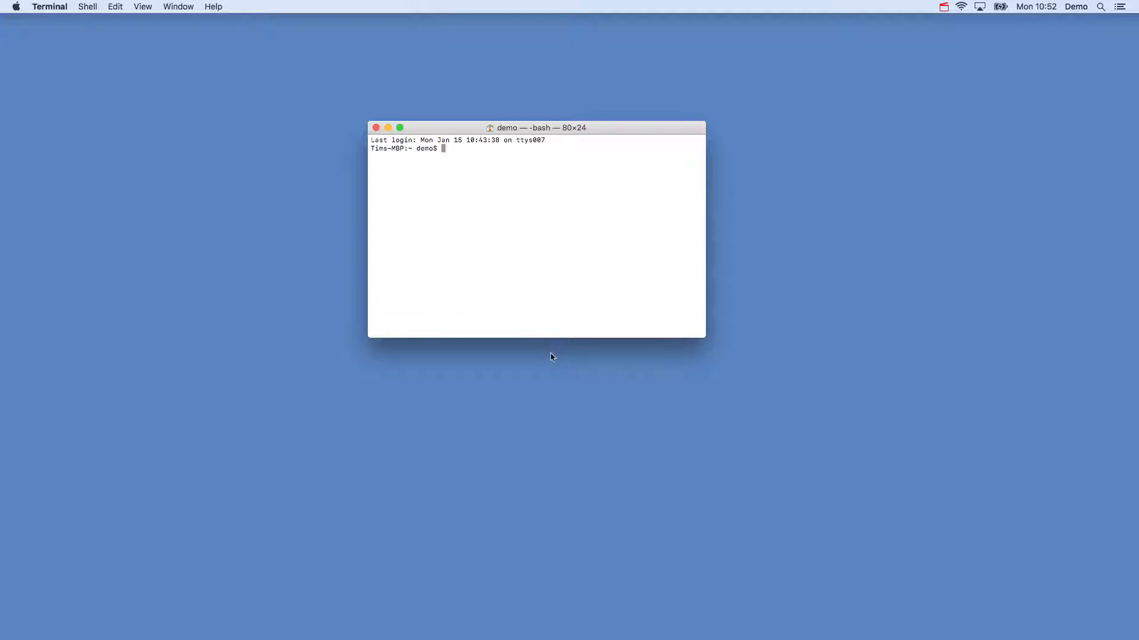
key(super+k)
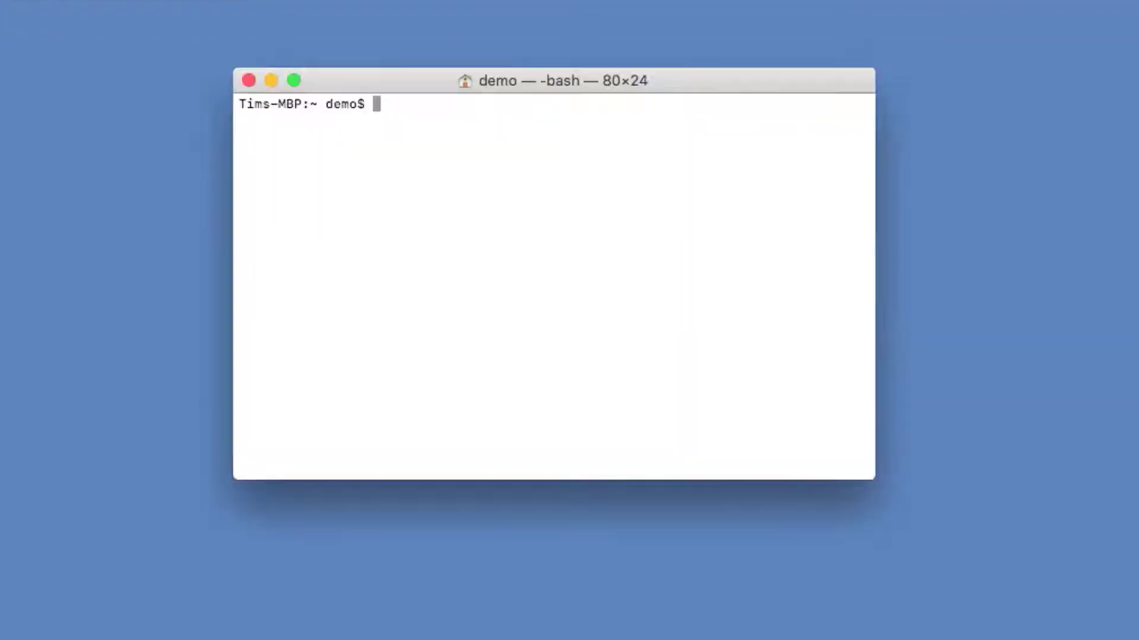
text(eval )
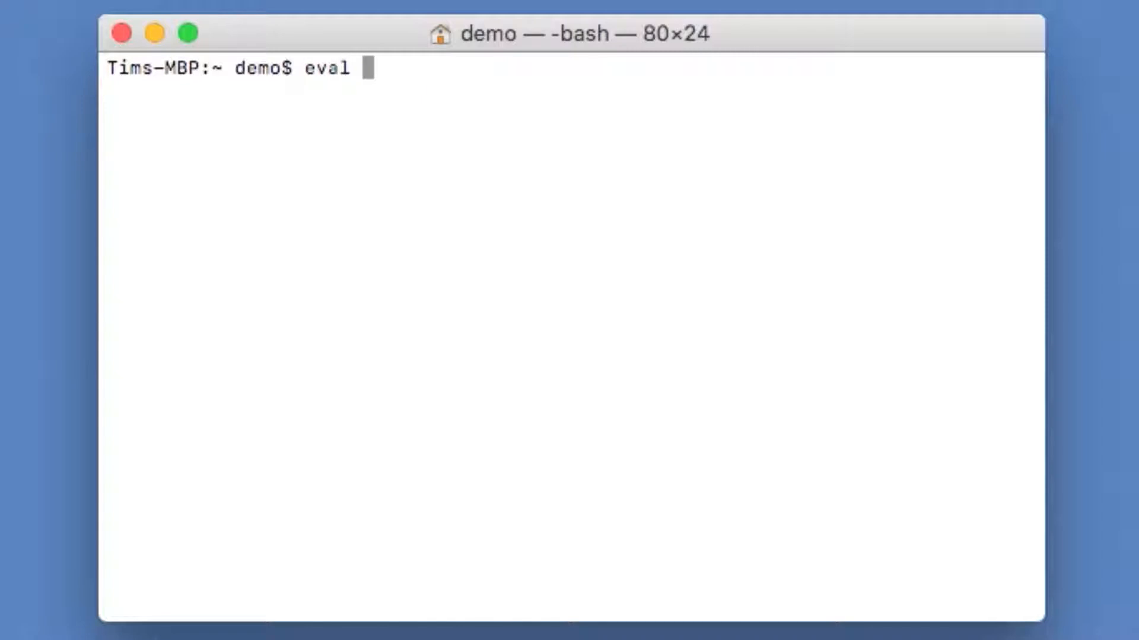
text("$(curl -)
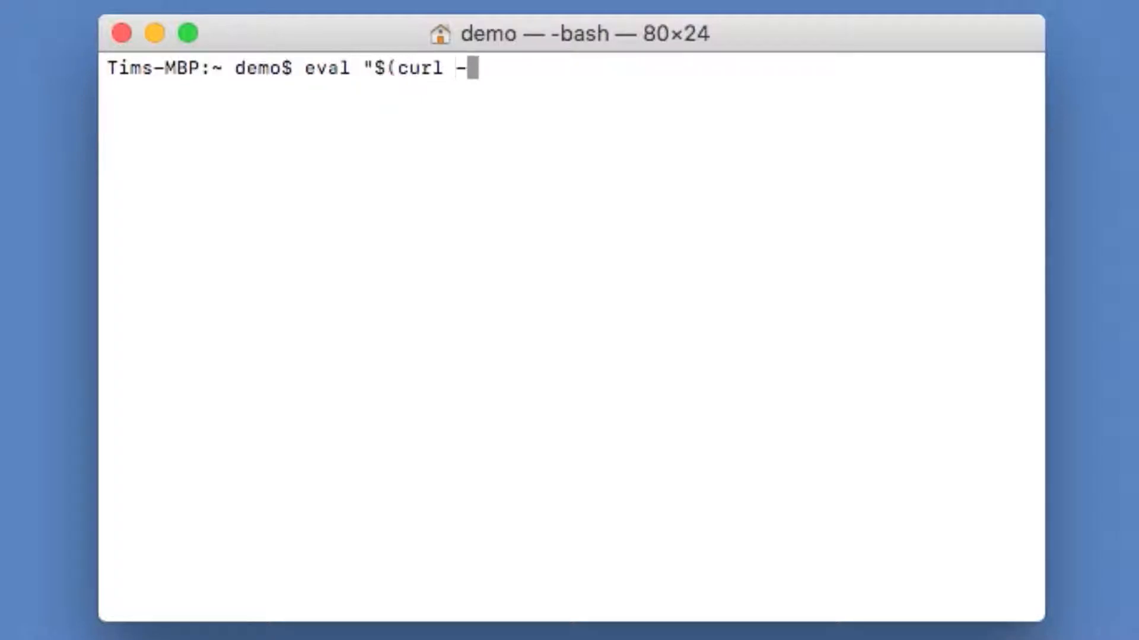
text(sL check.vapor.sh)
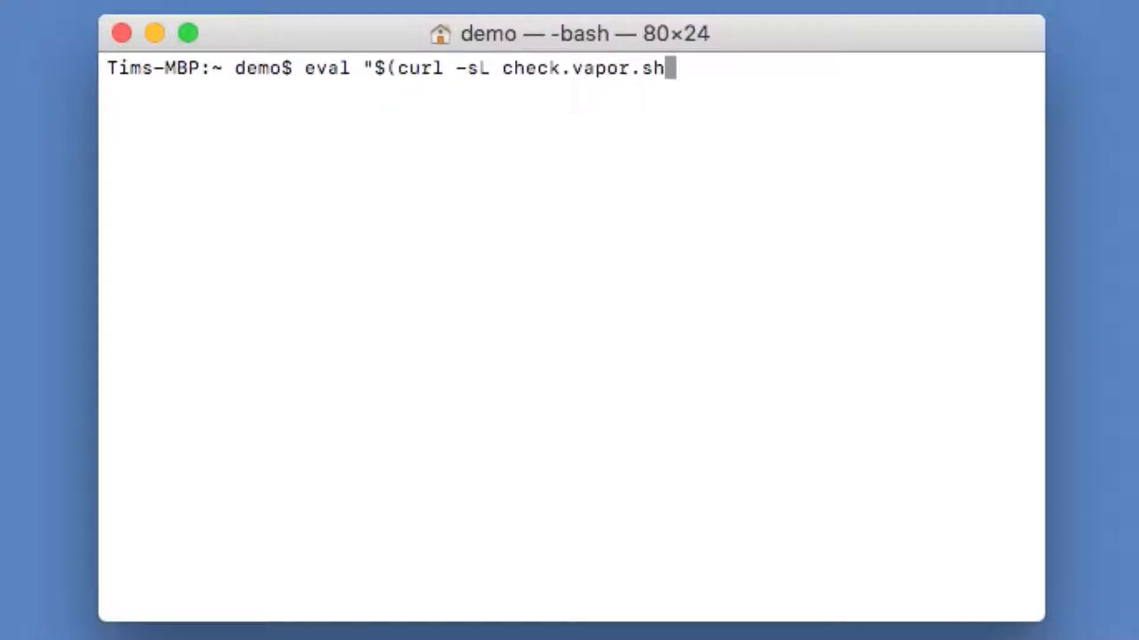
text()")
- Run eval "$(curl -sL check.vapor.sh)" confirming Vapor 3 compatibility, then switch to the browser
key(Return)
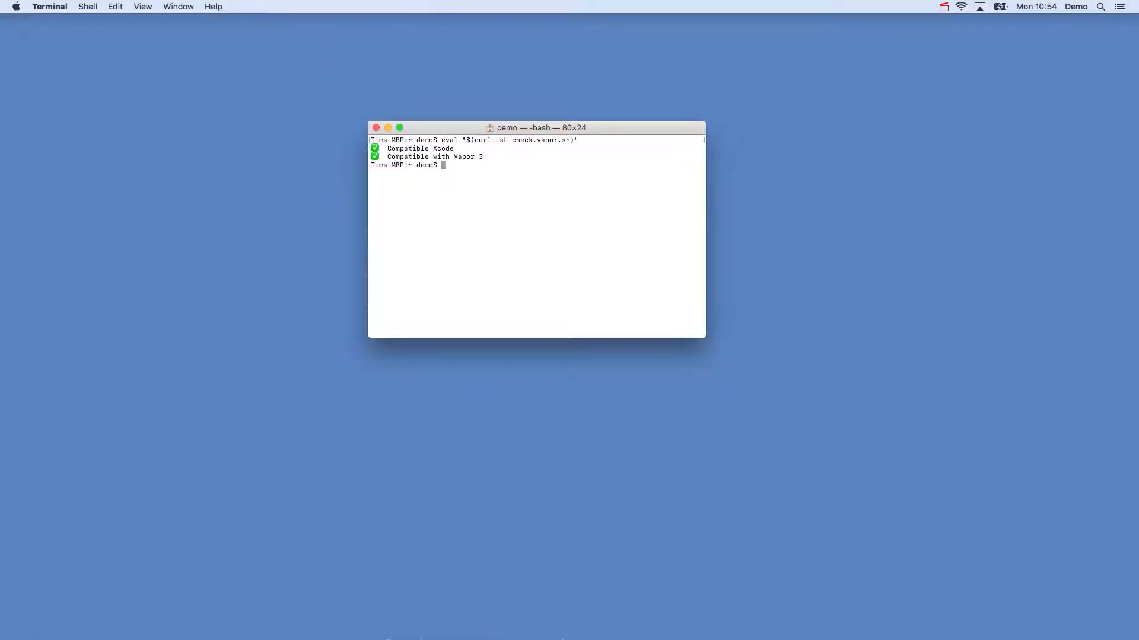
click(418, 613)
text(brew.sh)
- Copy the Homebrew command from brew.sh, then brew install and upgrade vapor/tap/vapor (3.1.3 installed)
key(Return)
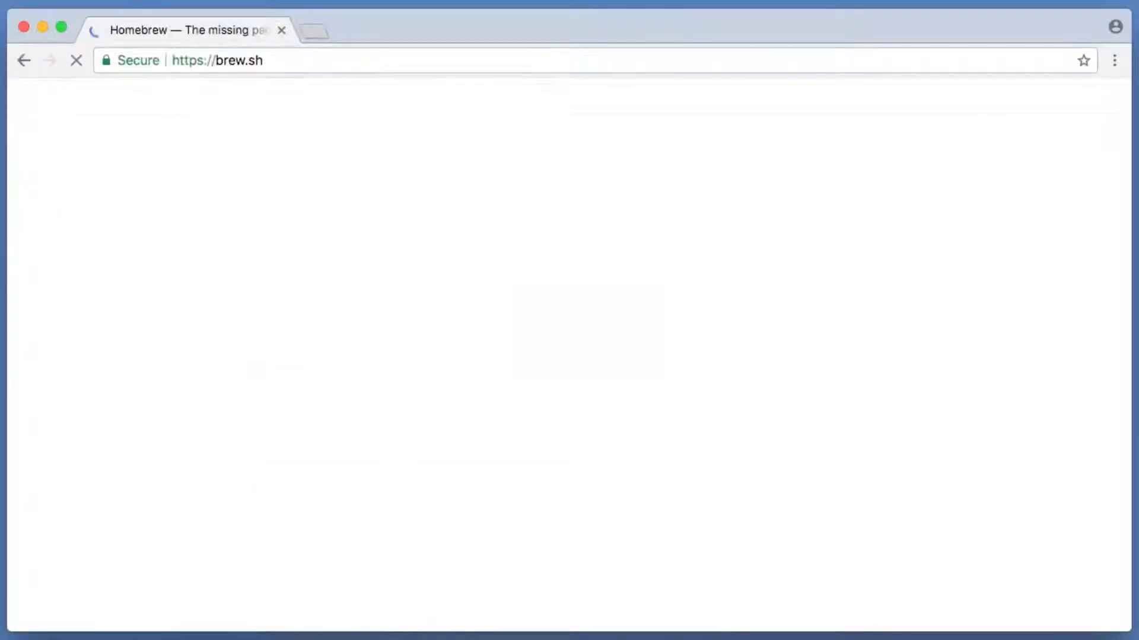
mouse_move(210, 522)
mouse_down()
mouse_move(871, 560)
mouse_move(954, 523)
mouse_up()
key(super+Tab)
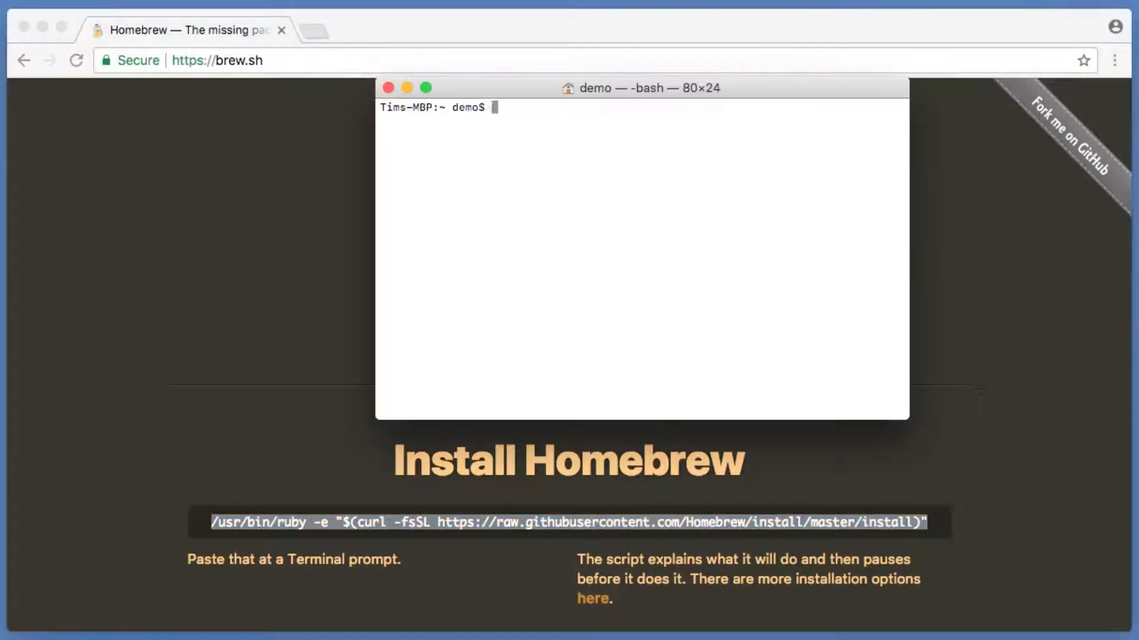
text(brew install vapor/tap/)
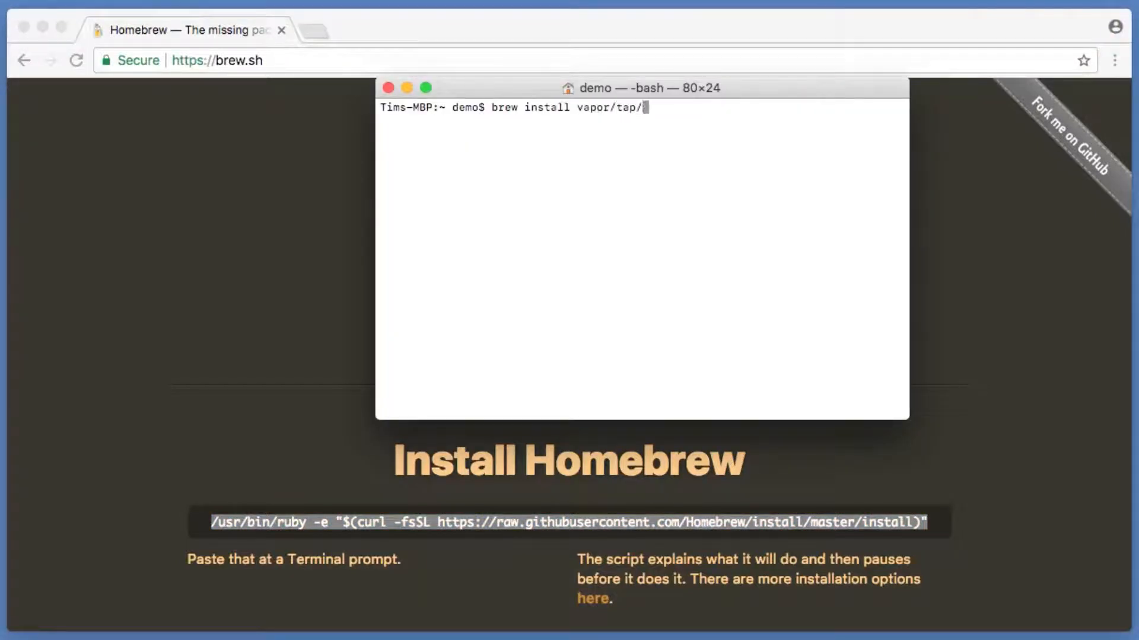
text(vapor)
key(Return)
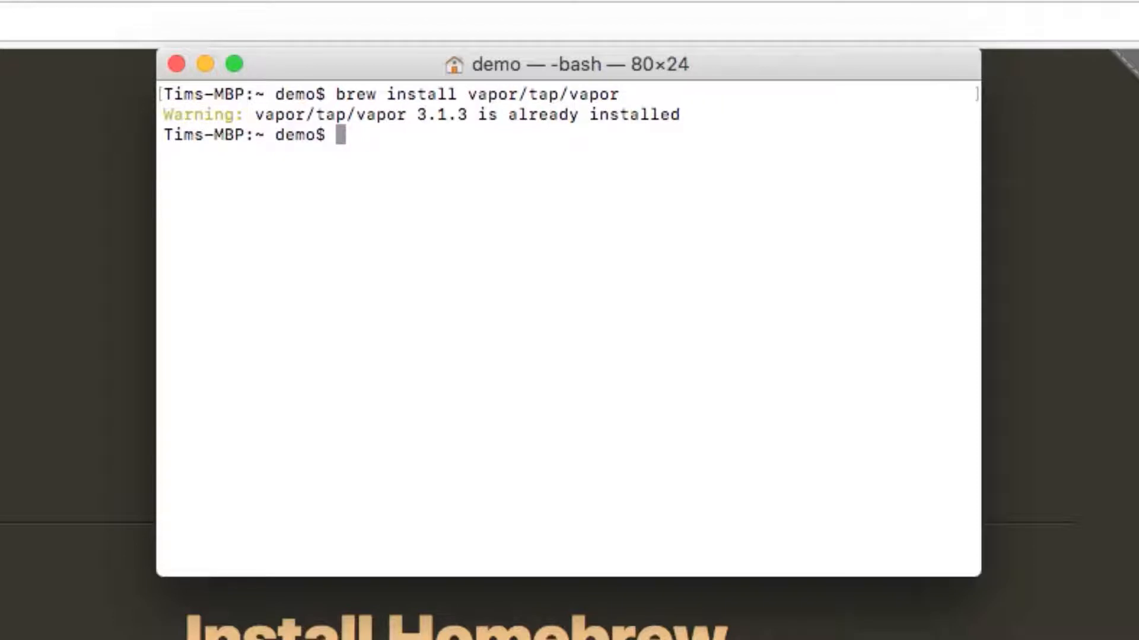
text(brew upgrade vapor/tap/vapor)
key(Return)
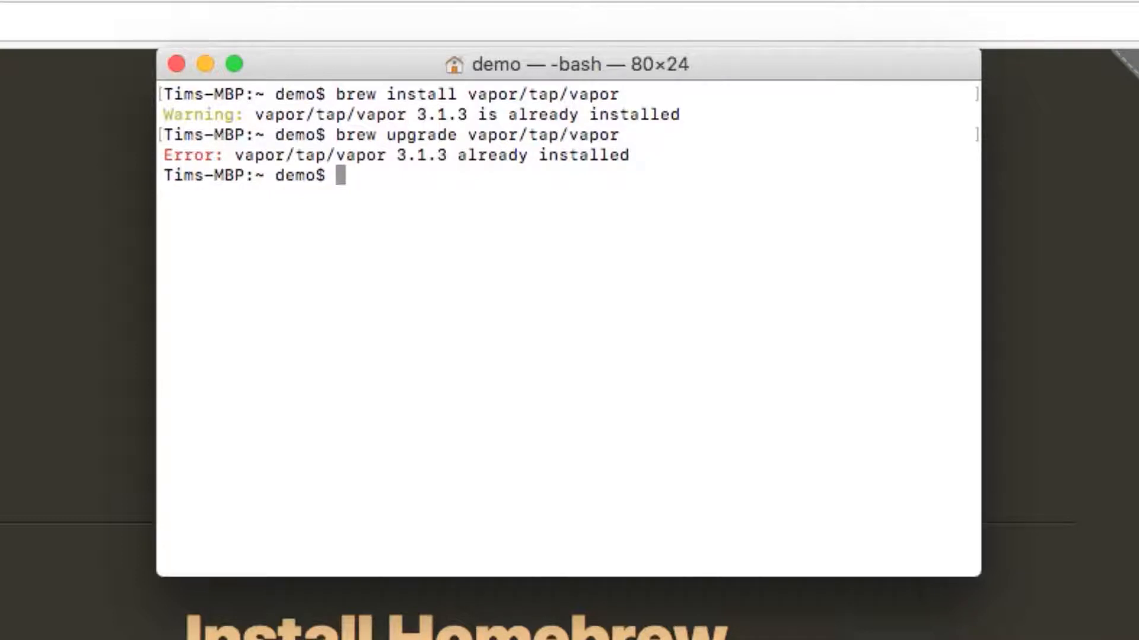
text(mkdir )
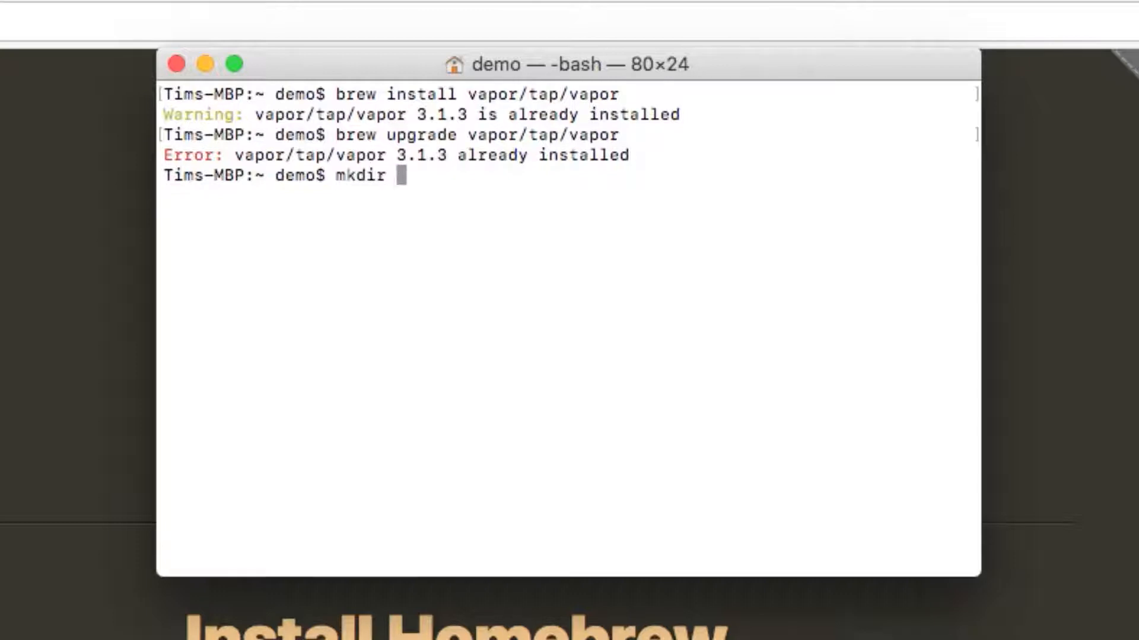
text(vapor)
- Run mkdir vapor, cd vapor, and vapor new HelloVapor --branch=beta
key(Return)
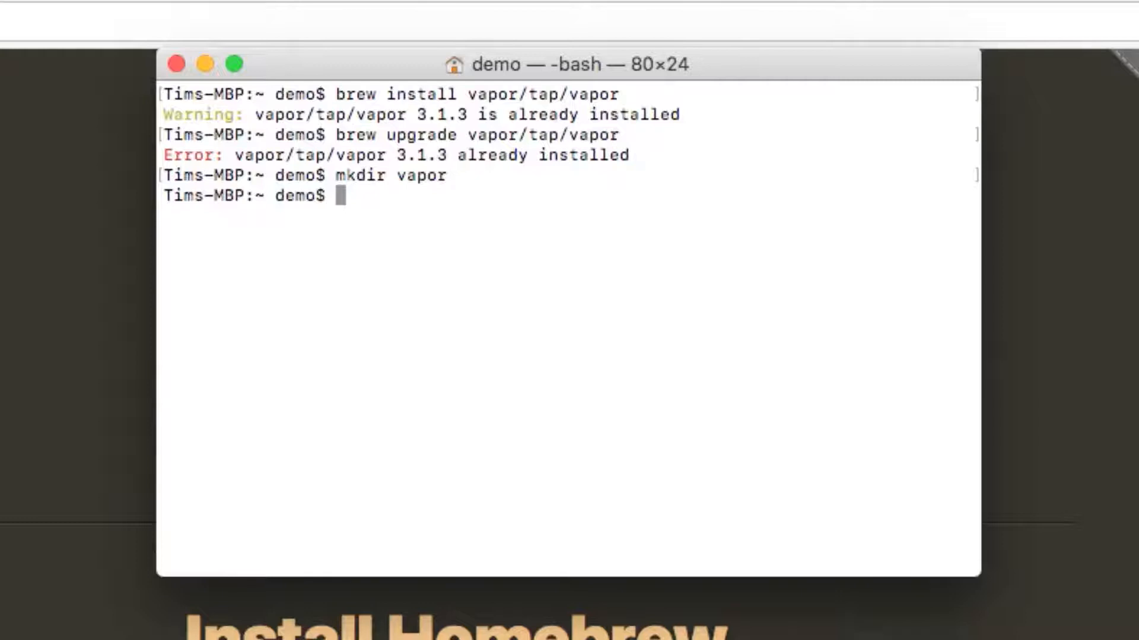
text(cd vapo)
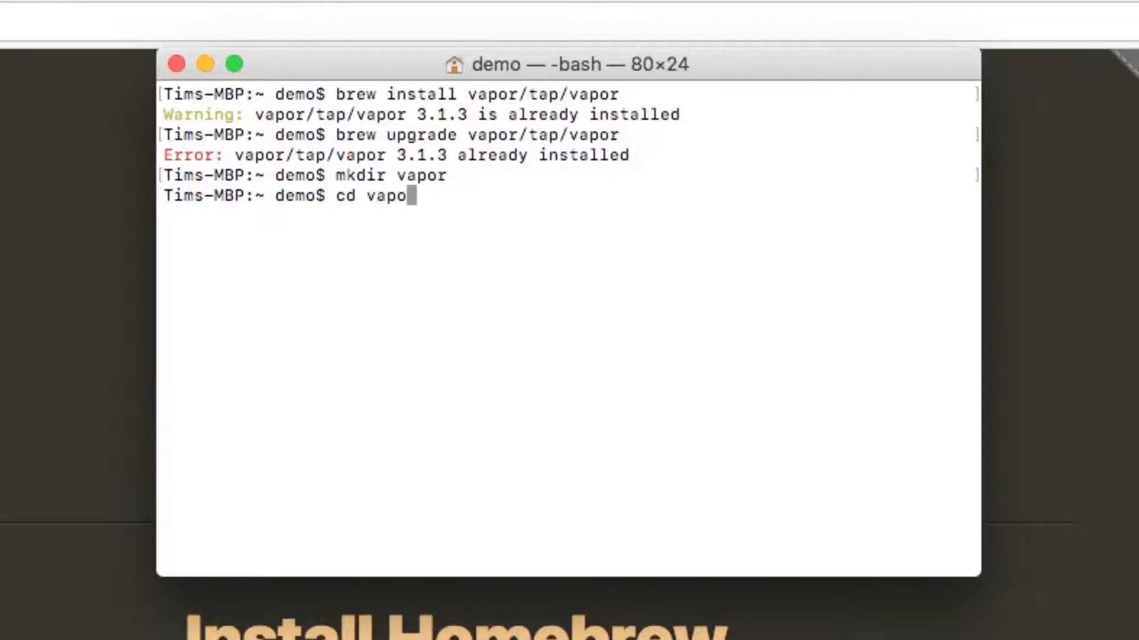
text(r)
key(Return)
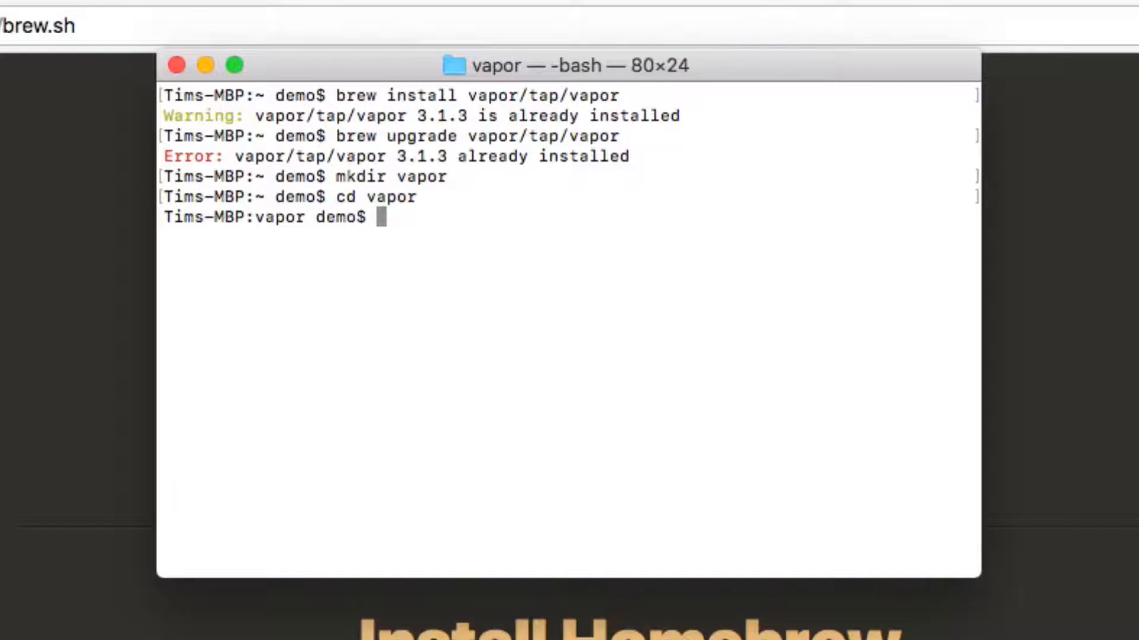
text(vapor new HelloVapor )
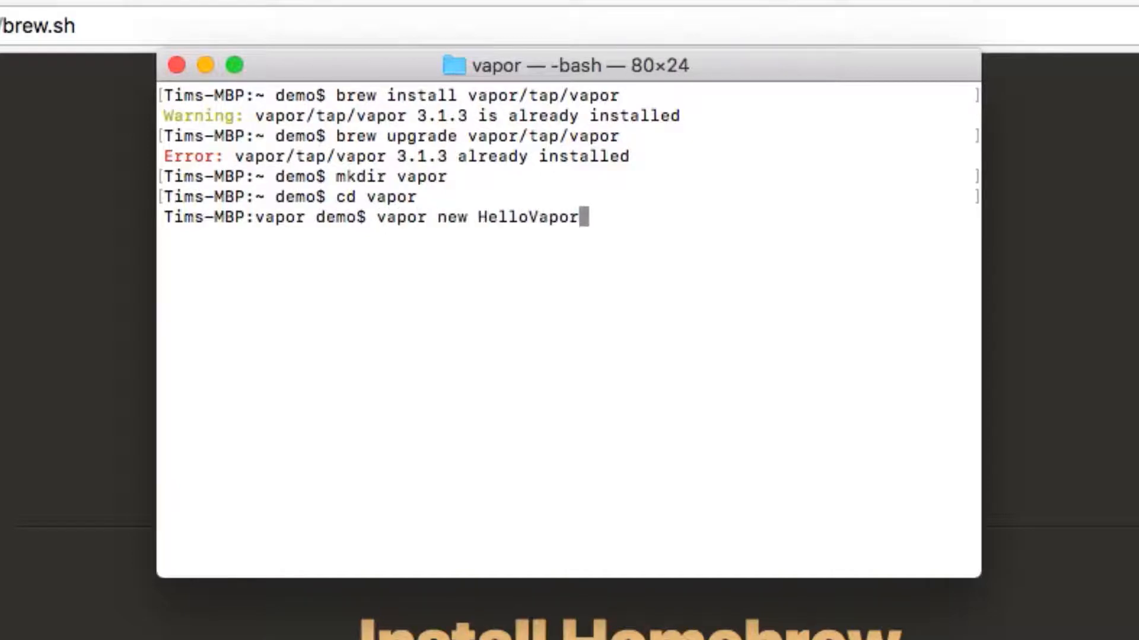
text(--branch=)
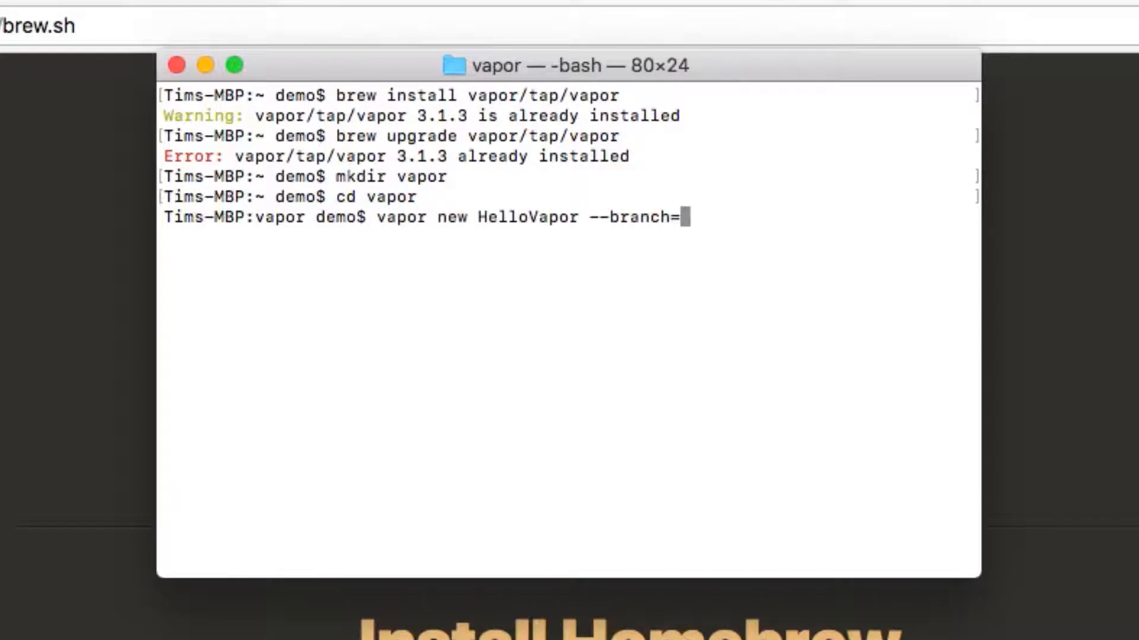
text(beta)
key(Return)
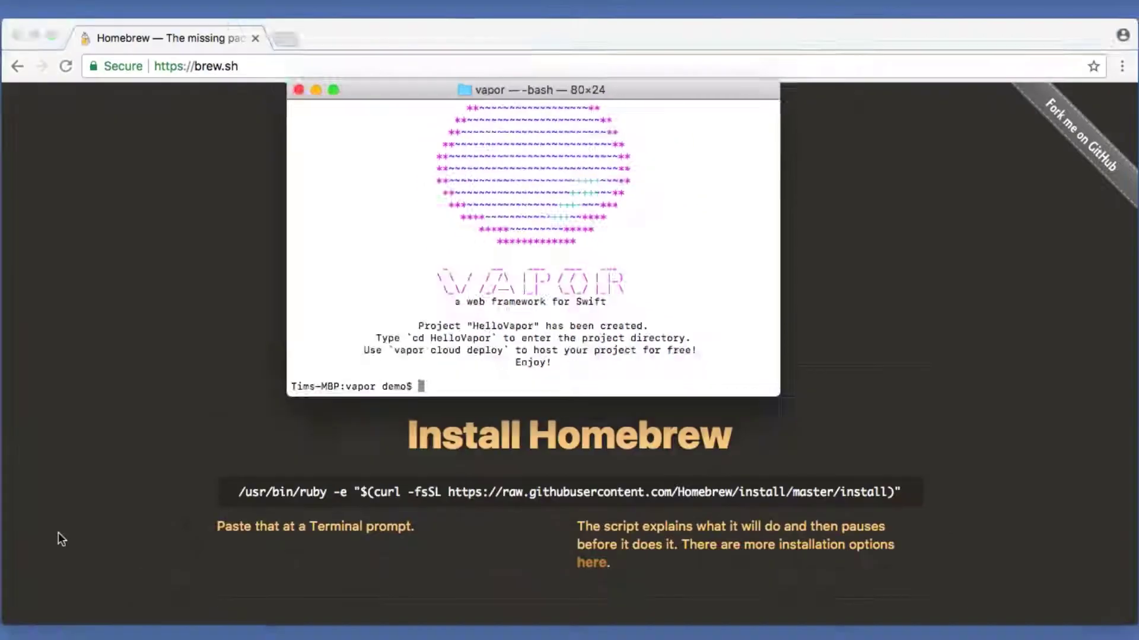
- Download the Swift 4.1 snapshot for Xcode from the swift.org download page
click(80, 517)
key(super+l)
text(swift.org)
key(Return)
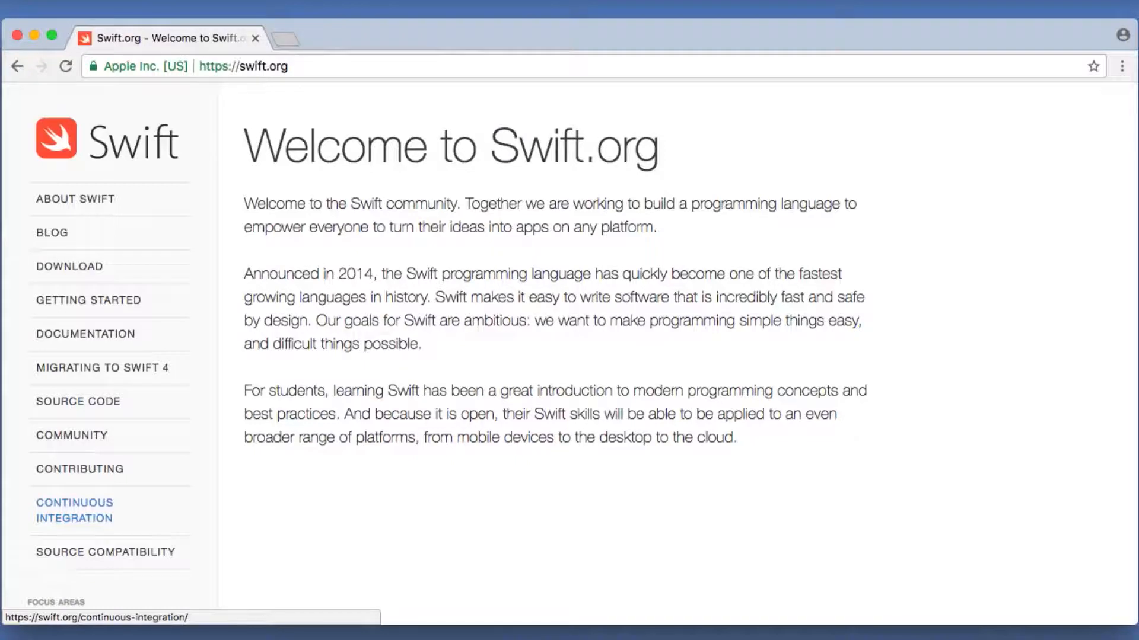
click(100, 270)
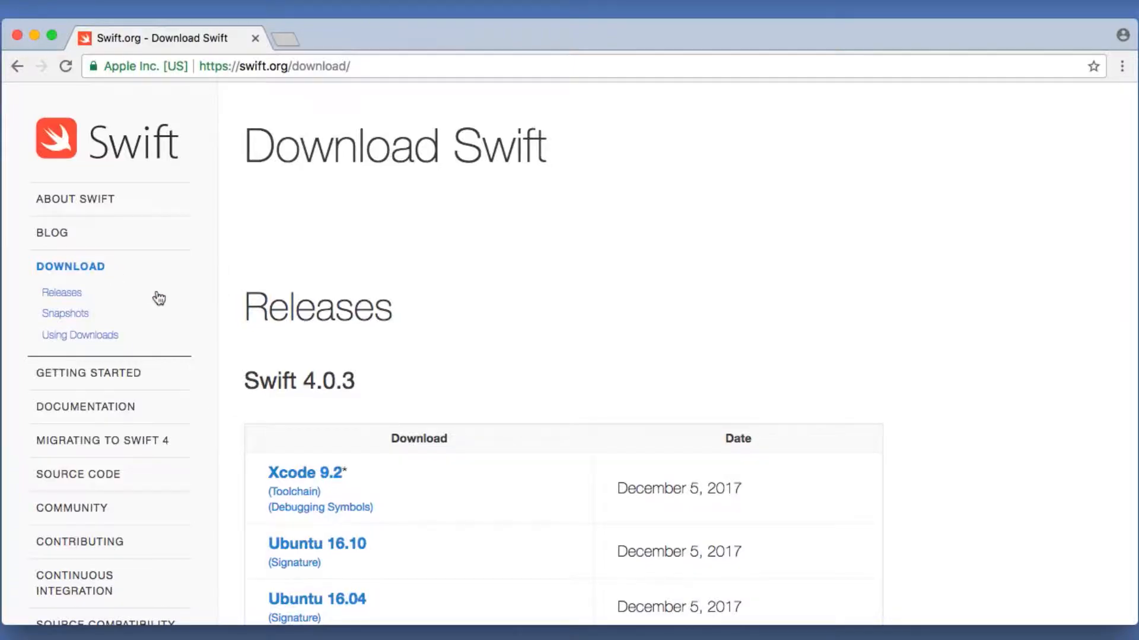
scroll(376, 338, down, 5)
scroll(376, 338, down, 10)
scroll(377, 338, down, 5)
scroll(377, 338, up, 2)
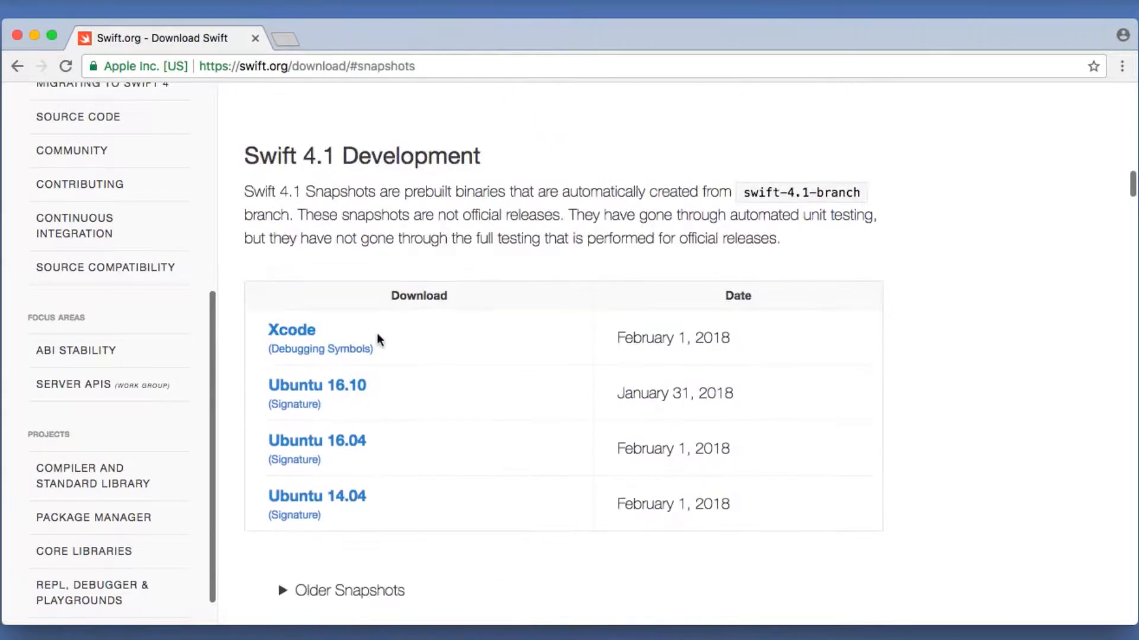
click(302, 333)
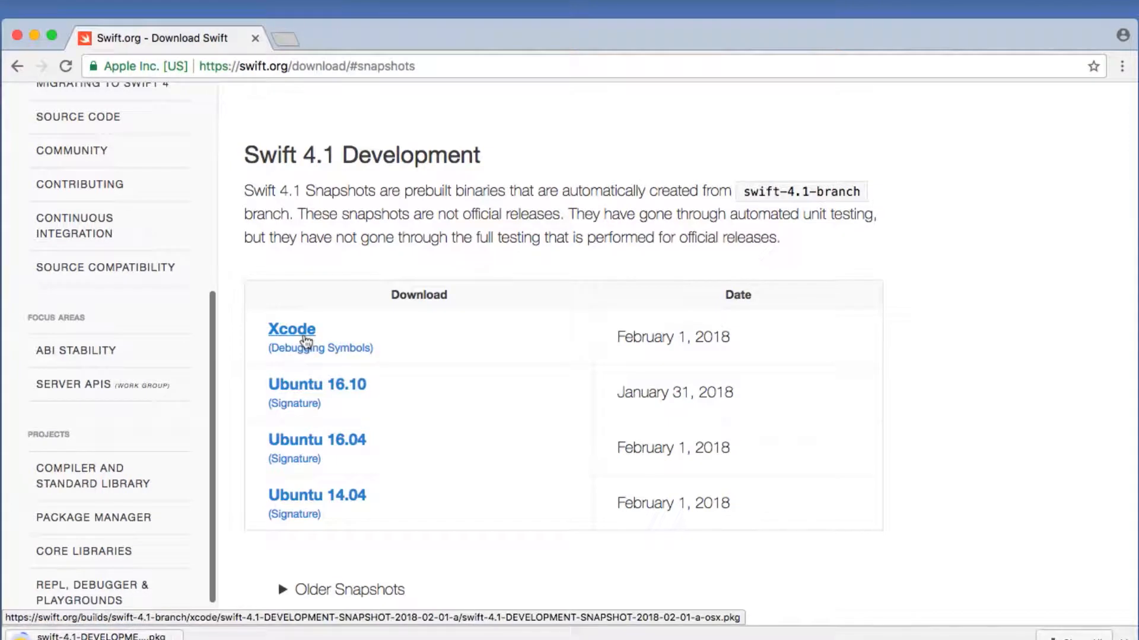
click(1105, 637)
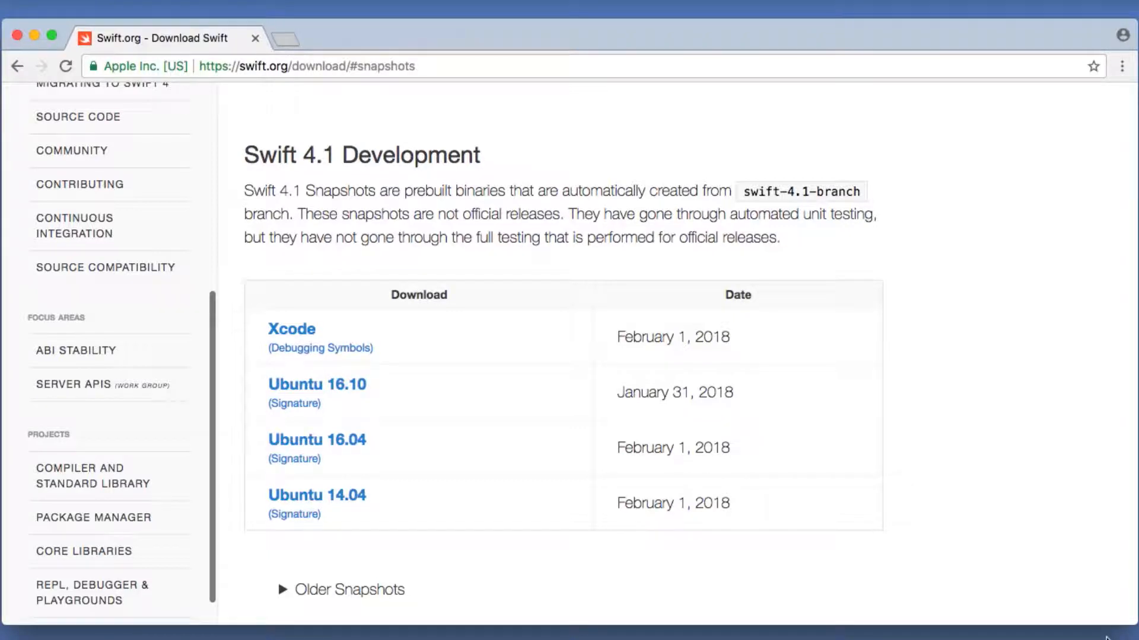
- Launch Xcode via Spotlight and bring up its application menu
key(super+space)
text(xcode)
key(Return)
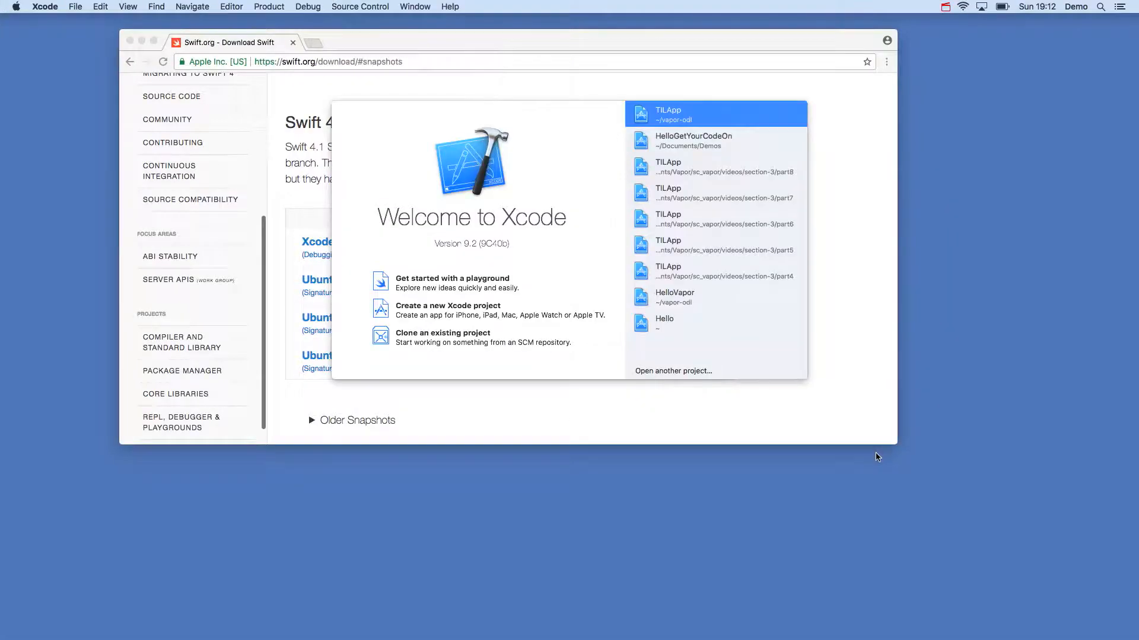
click(47, 8)
mouse_move(59, 61)
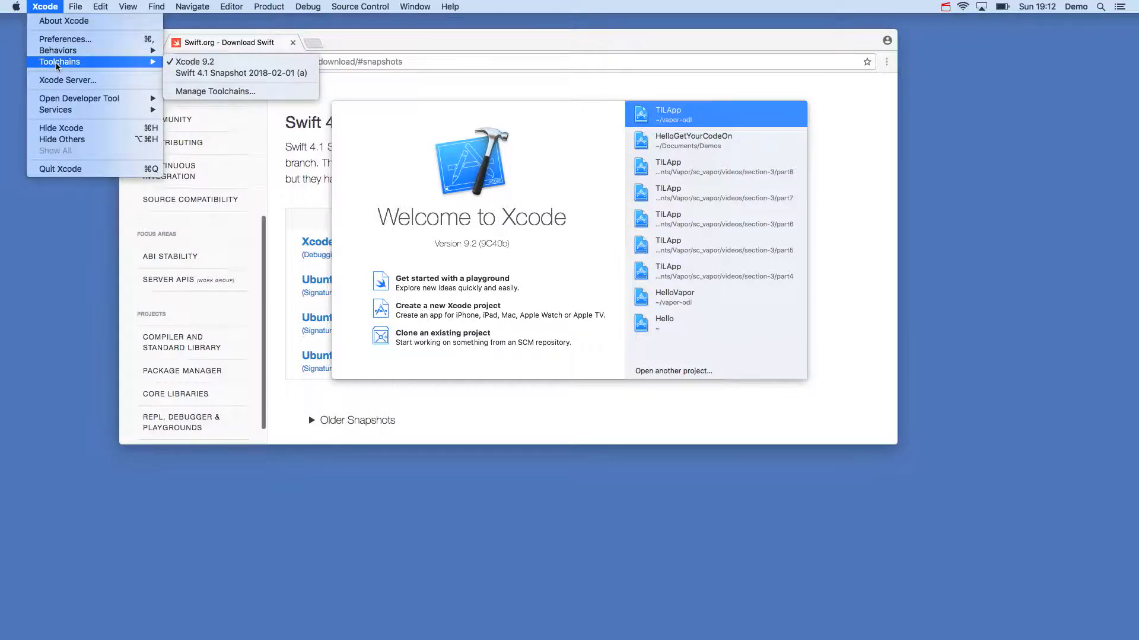
- Select the Swift 4.1 Snapshot 2018-02-01 (a) toolchain
click(211, 74)
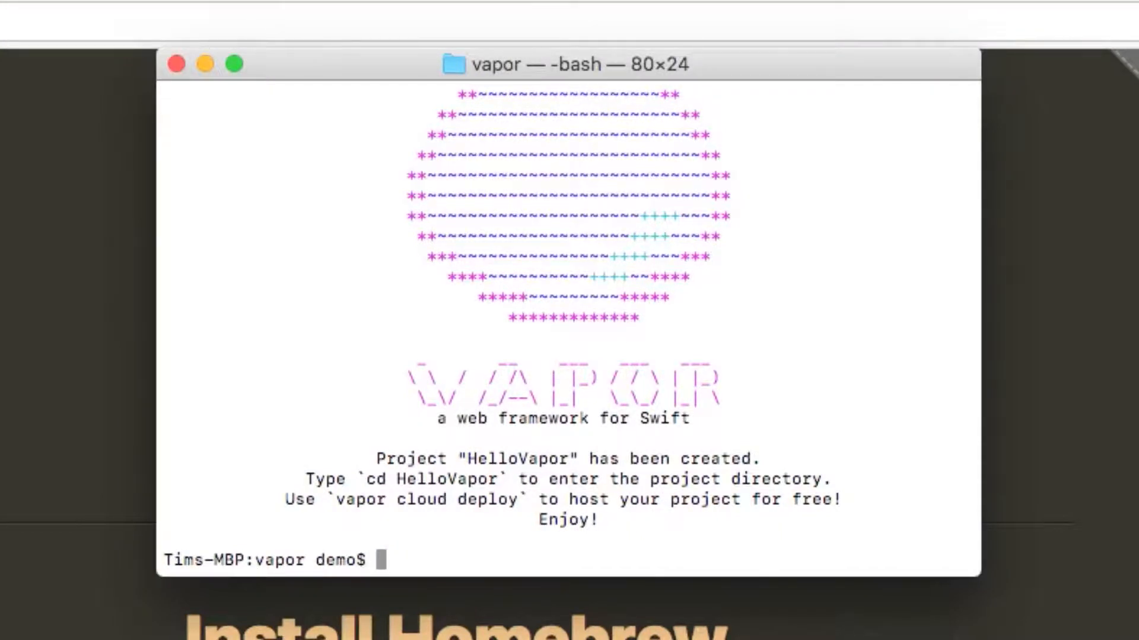
text(cd HelloVapor/)
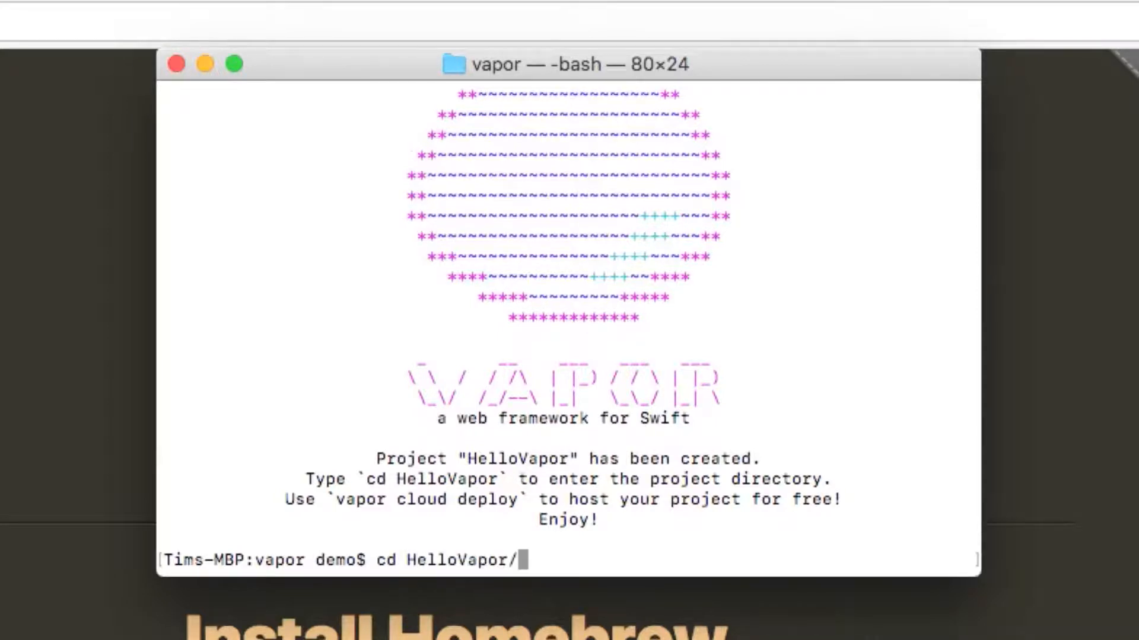
- Run cd HelloVapor/ and open . to show the project folder in Finder
key(Return)
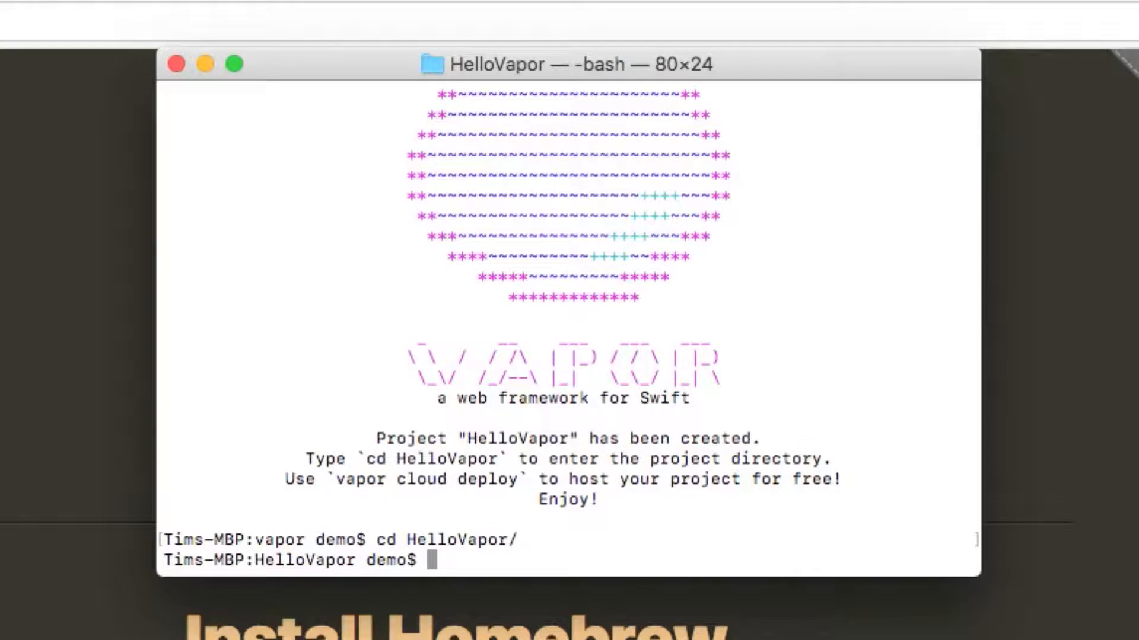
text(open .)
key(Return)
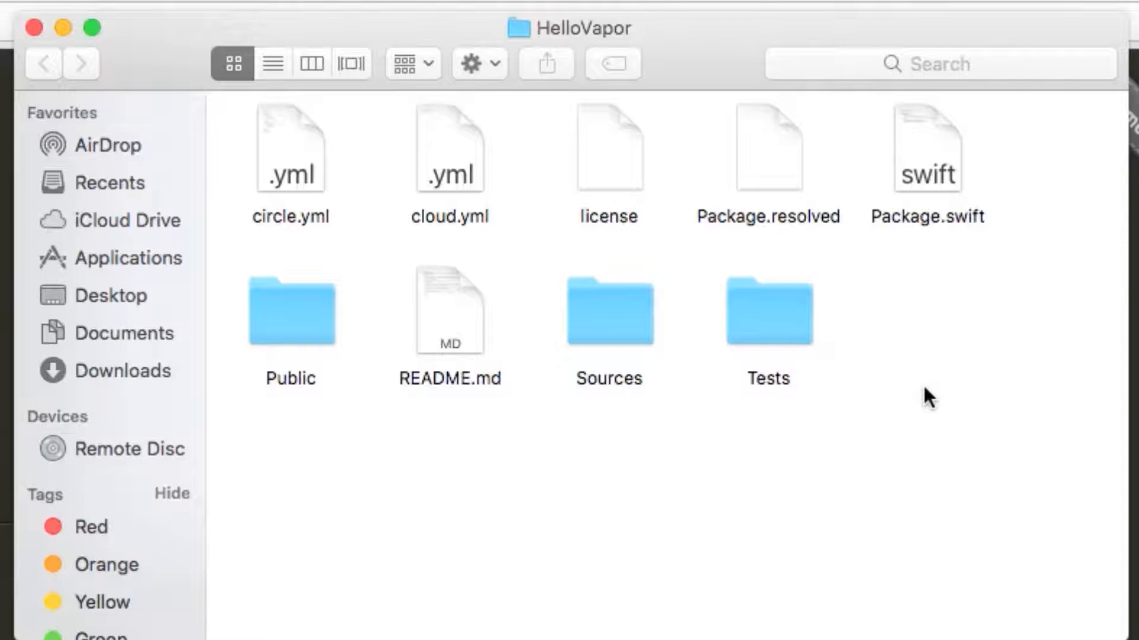
click(635, 338)
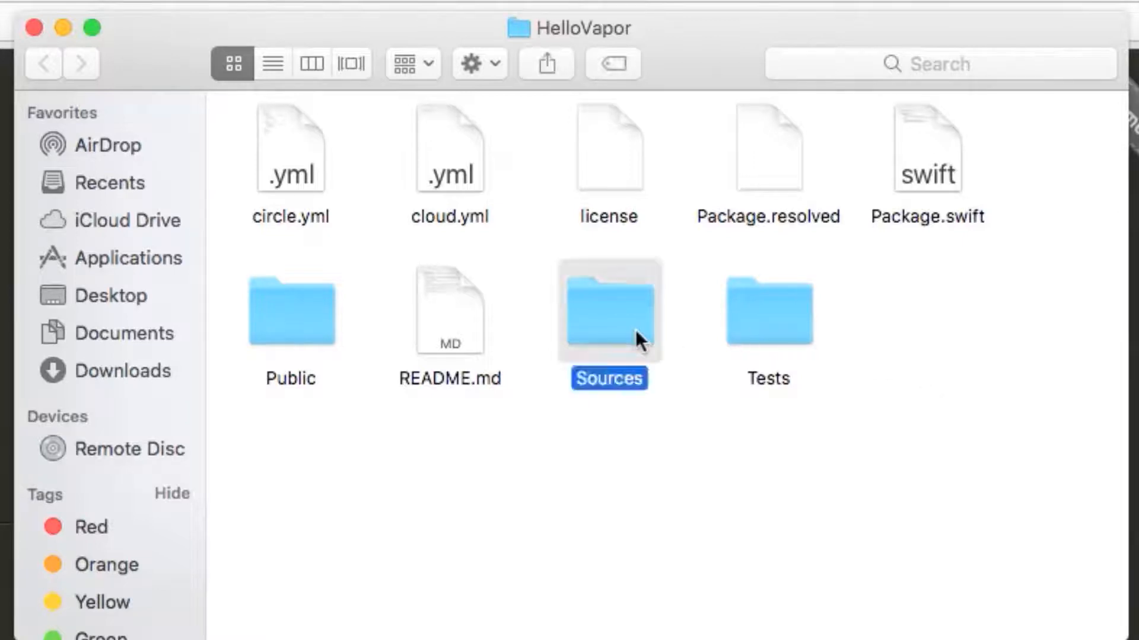
click(934, 183)
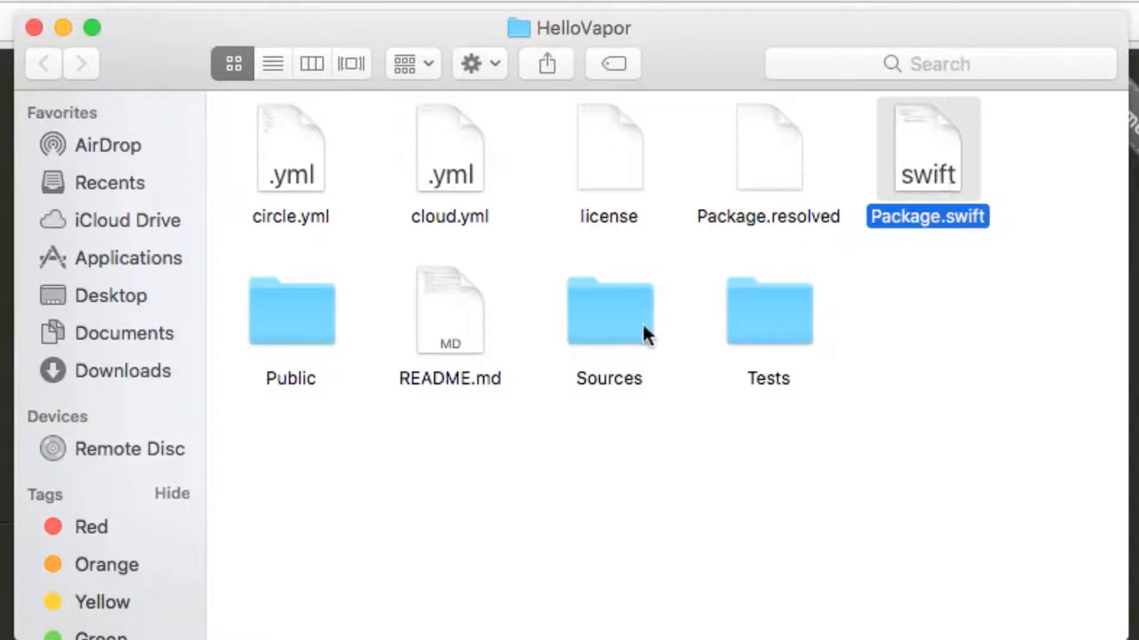
click(630, 336)
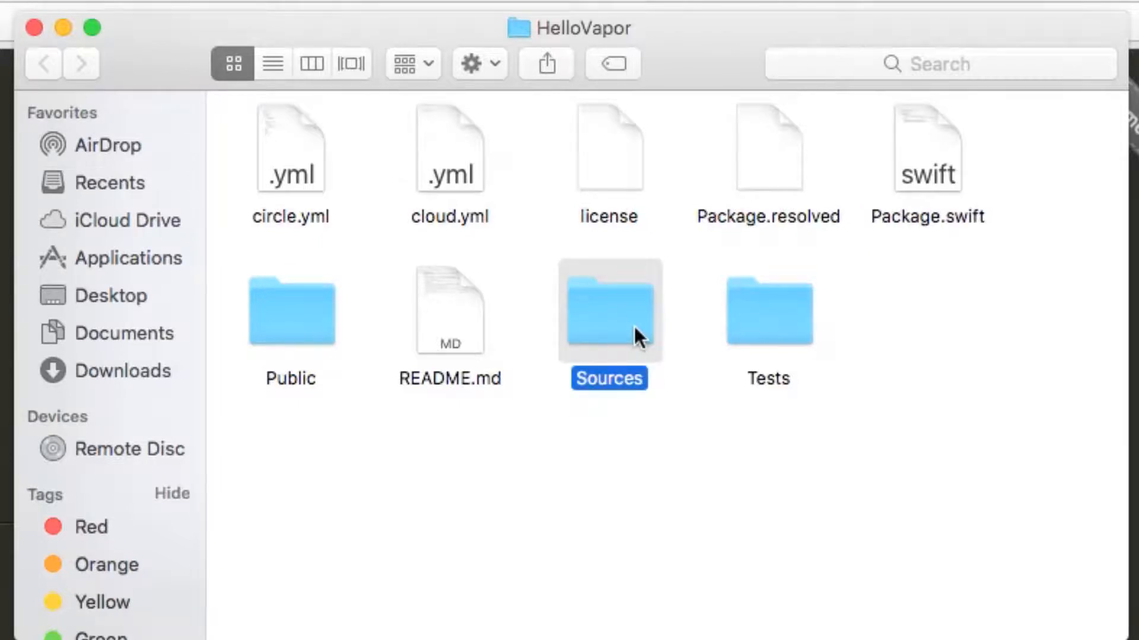
double_click(634, 335)
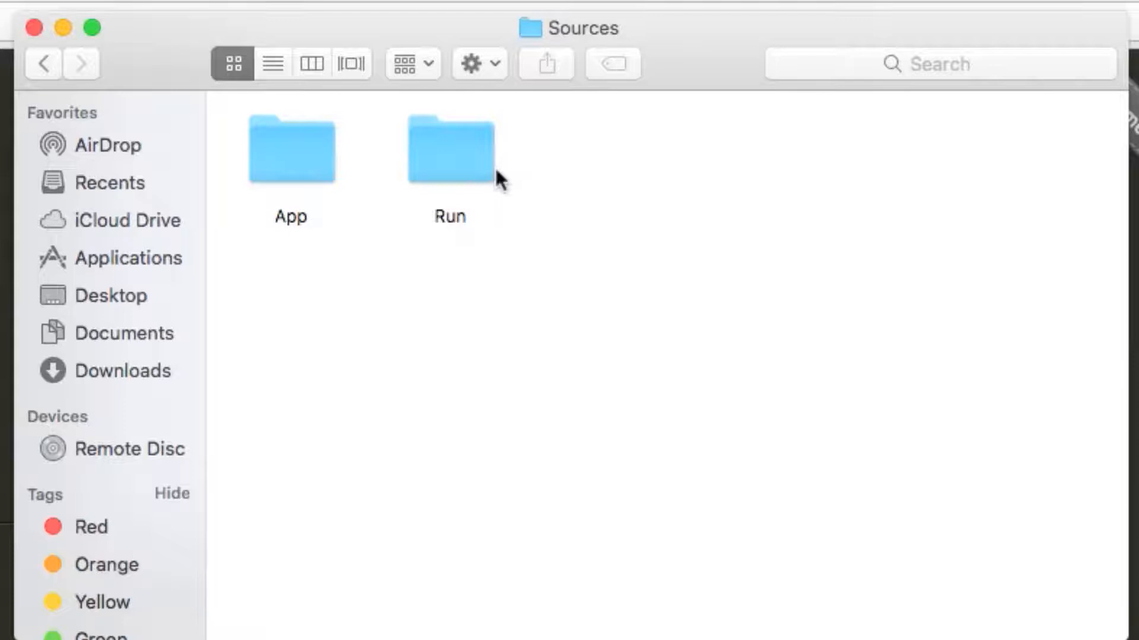
- Browse Sources/Run, return, and open the App folder with boot.swift, configure.swift, routes.swift
double_click(472, 160)
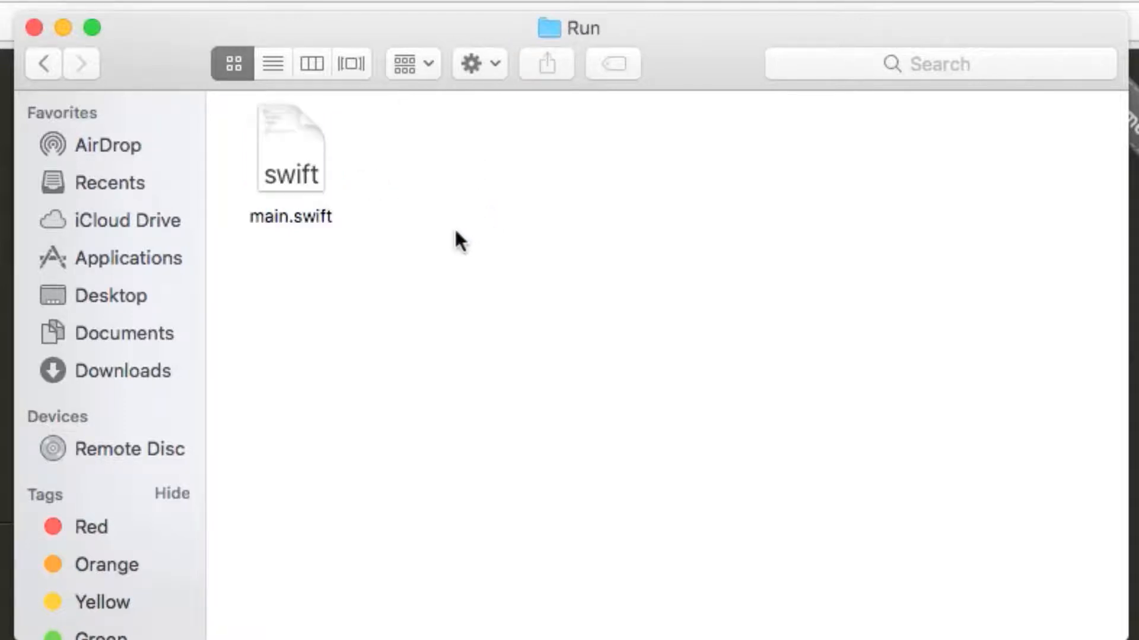
click(40, 66)
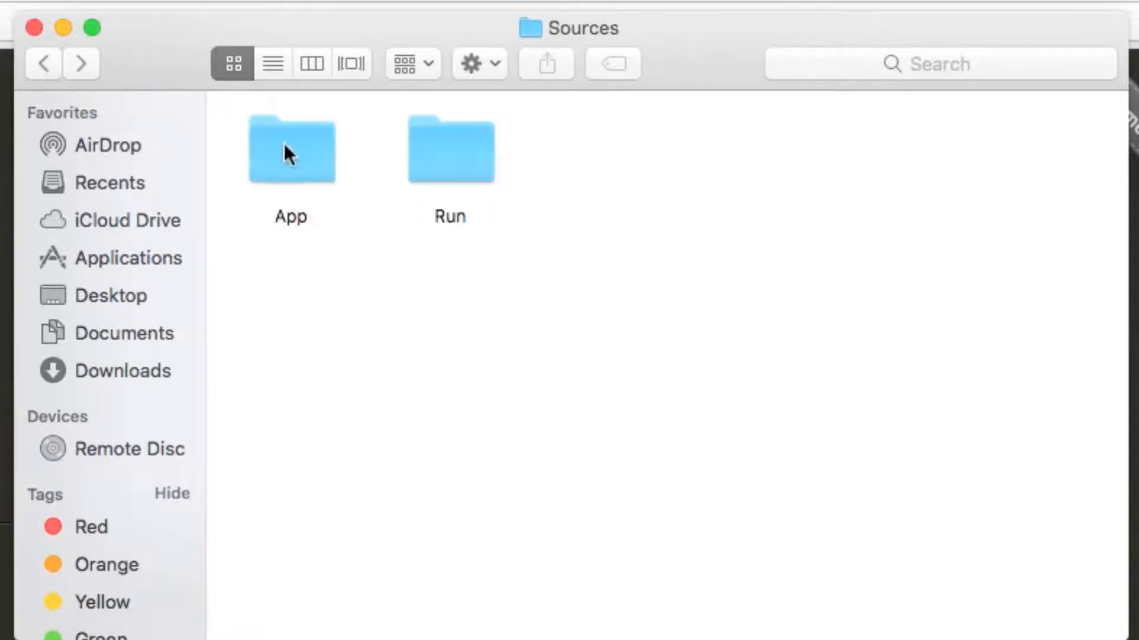
double_click(284, 144)
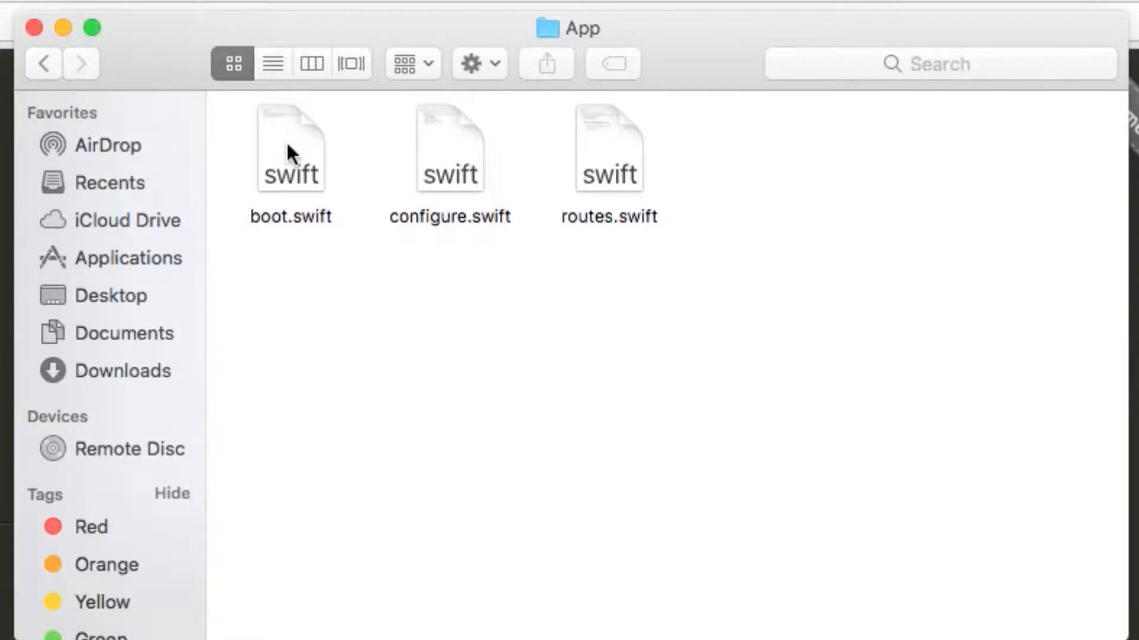
text(vapor xcode)
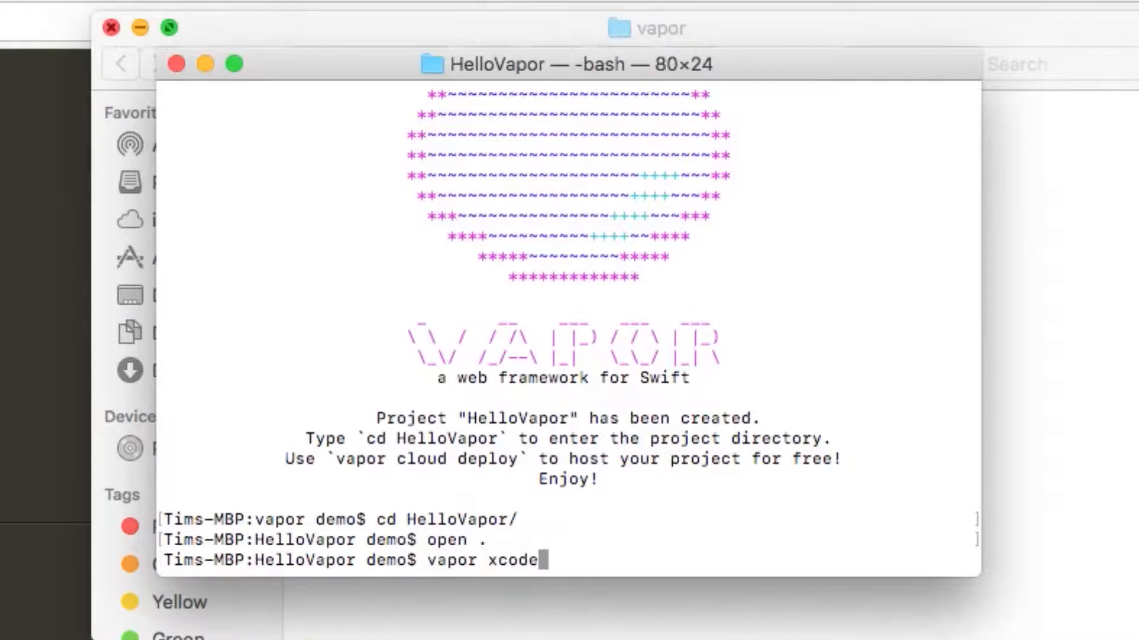
- Run vapor xcode and answer y to open the generated project in Xcode
key(Return)
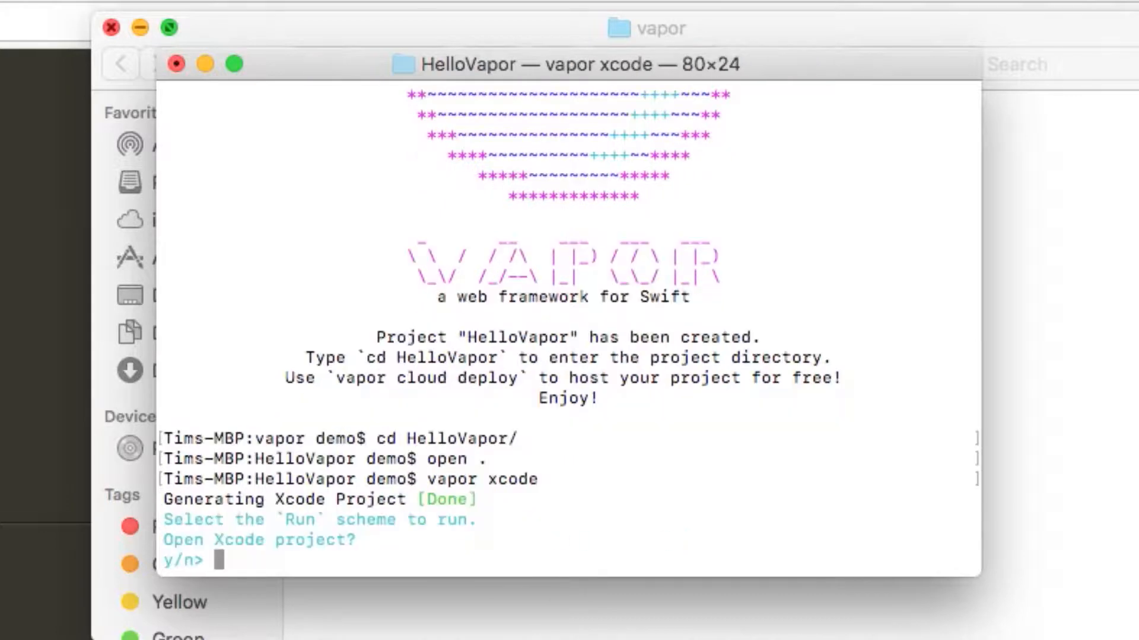
text(y)
key(Return)
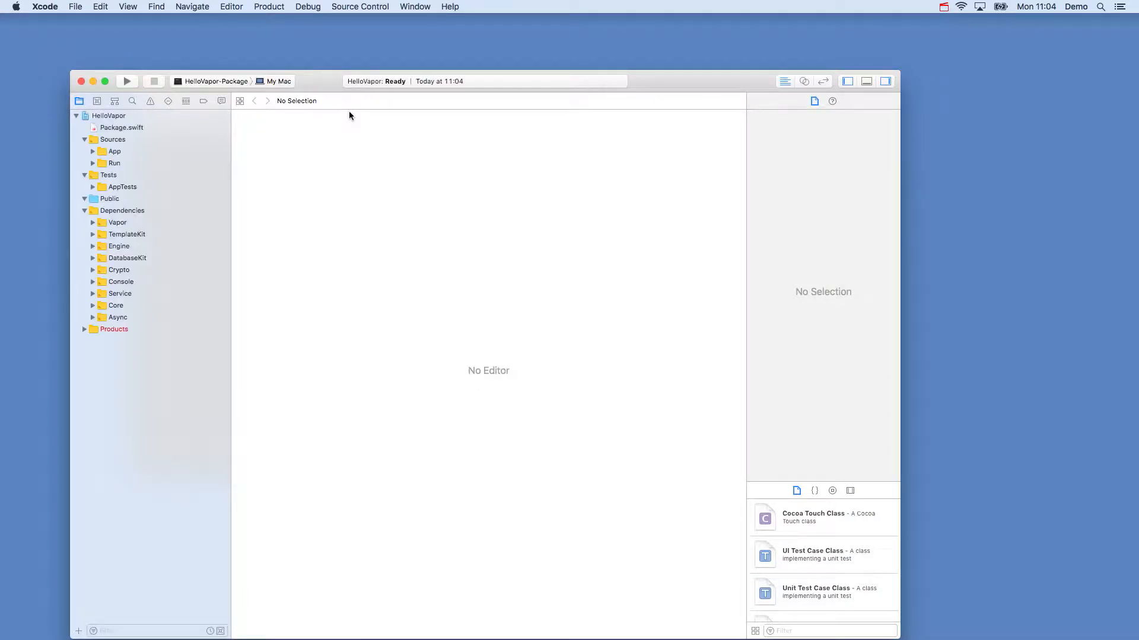
- Reveal the App folder and bring routes.swift into the editor
click(94, 152)
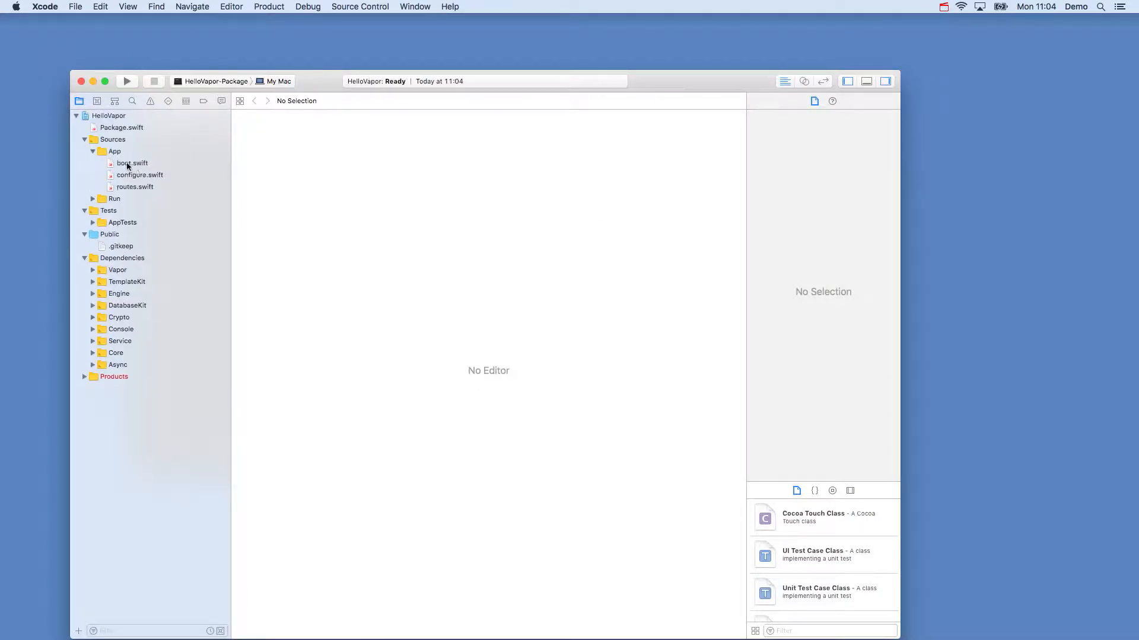
click(134, 189)
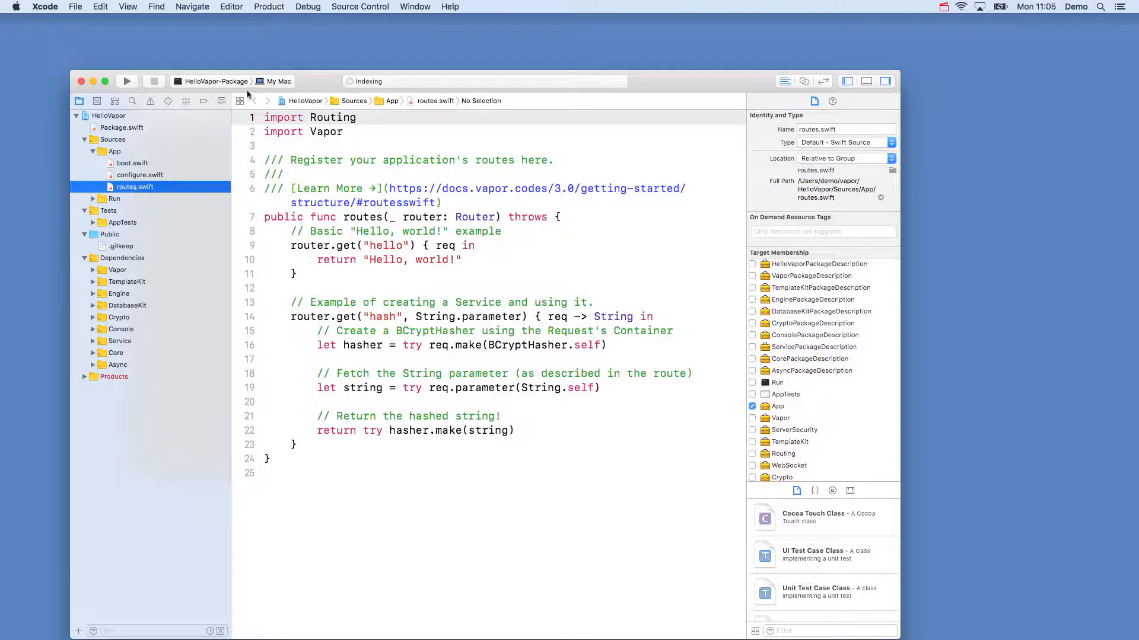
- Choose the Run scheme on My Mac and start the server on localhost:8080
click(219, 82)
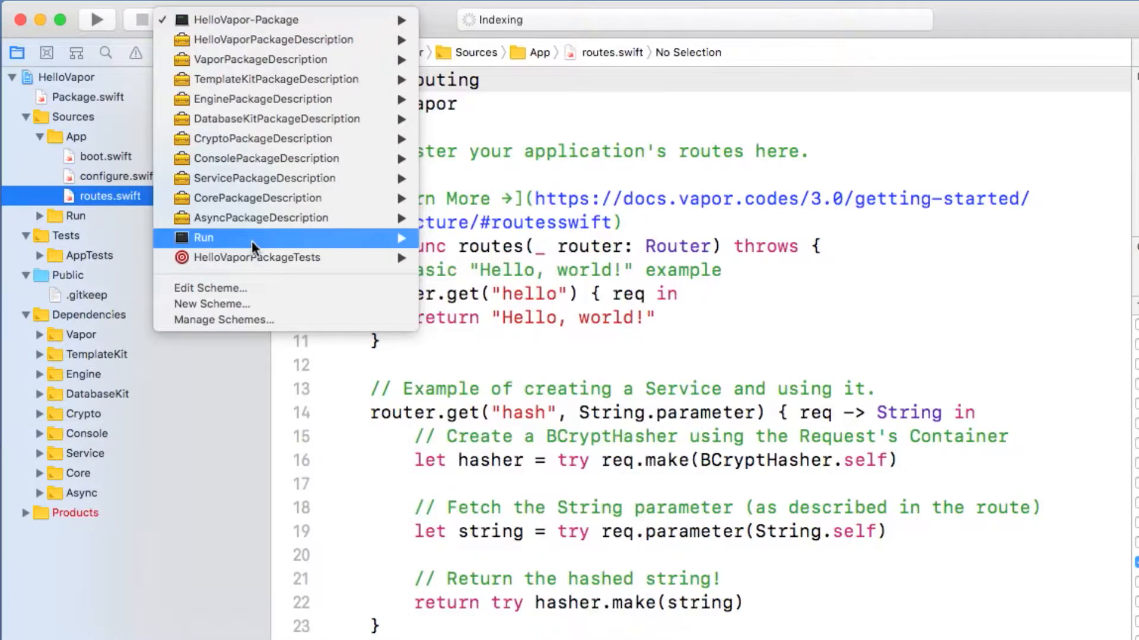
mouse_move(204, 237)
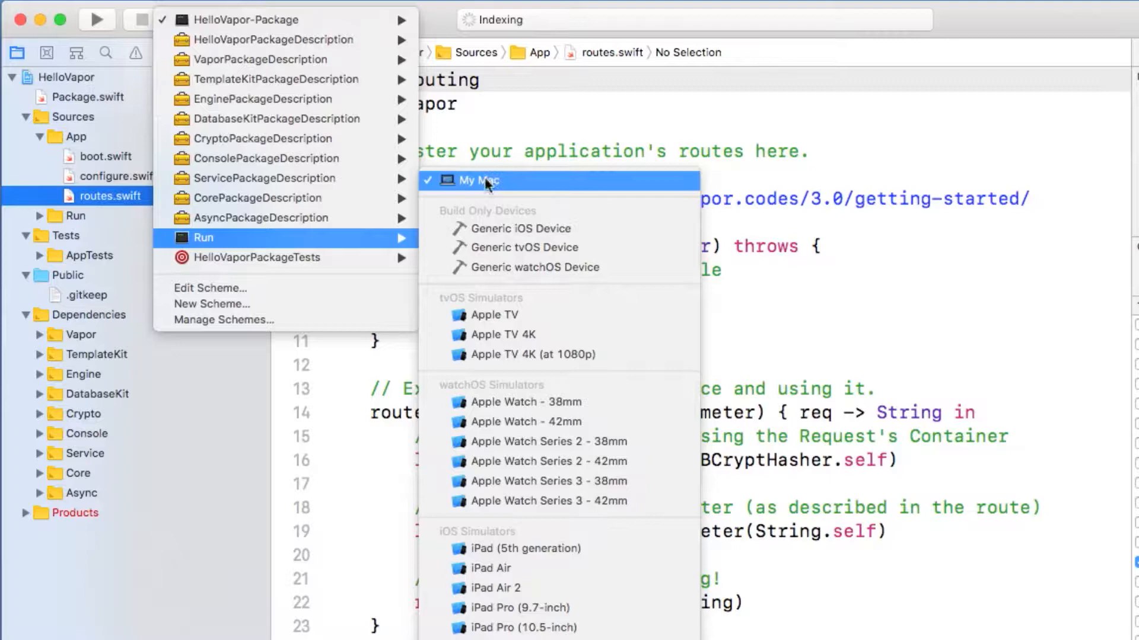
click(484, 178)
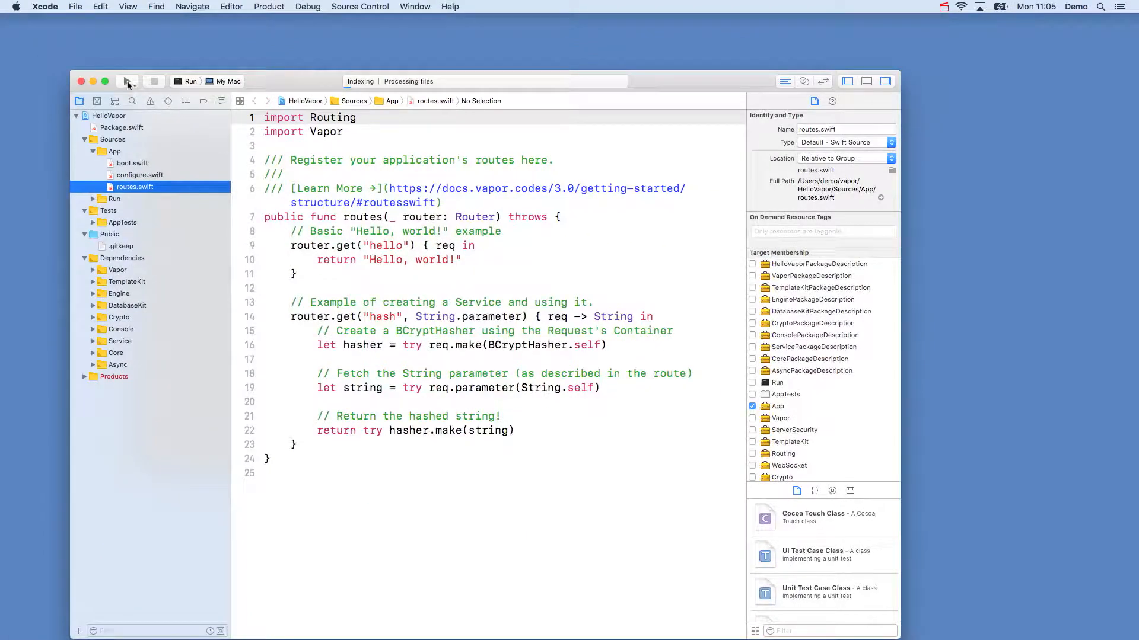
click(127, 83)
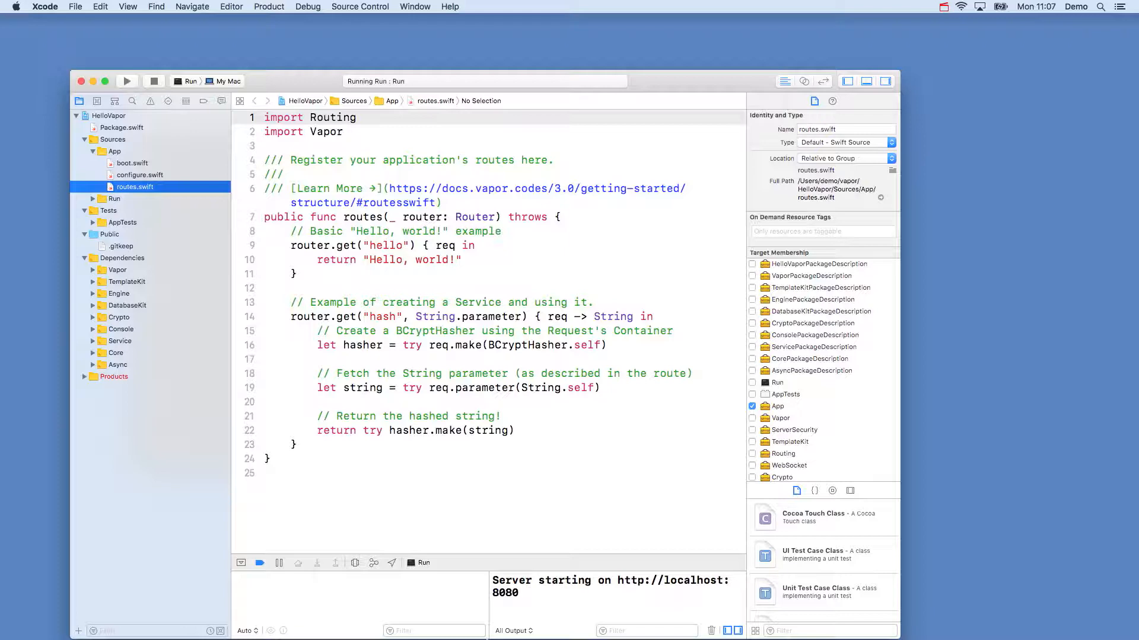
- Switch to Chrome and select its address bar ready for a new URL
click(436, 618)
click(382, 111)
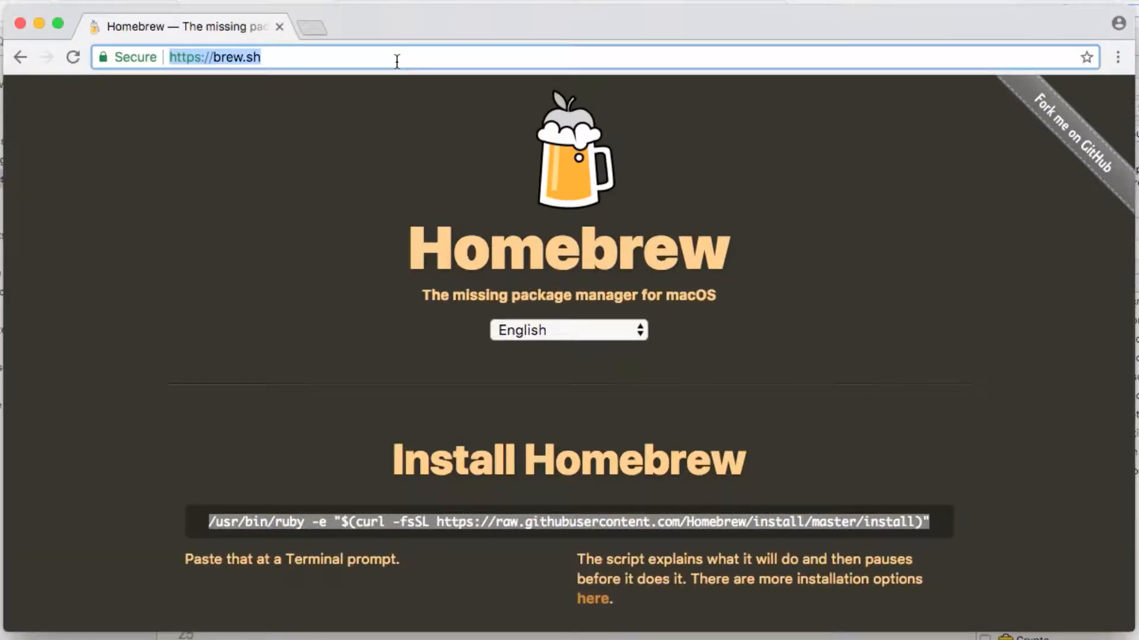
text(lolc)
- Load localhost:8080/hello and get the "Hello, world!" response
key(BackSpace)
key(BackSpace)
text(calhost)
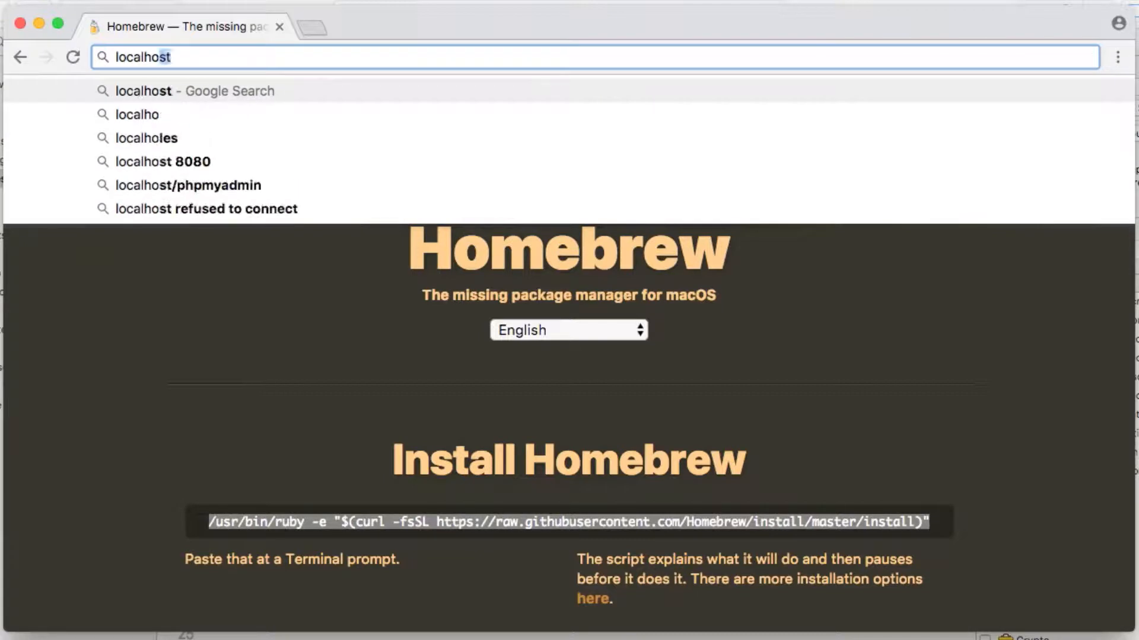
text(:8080/hello)
key(Return)
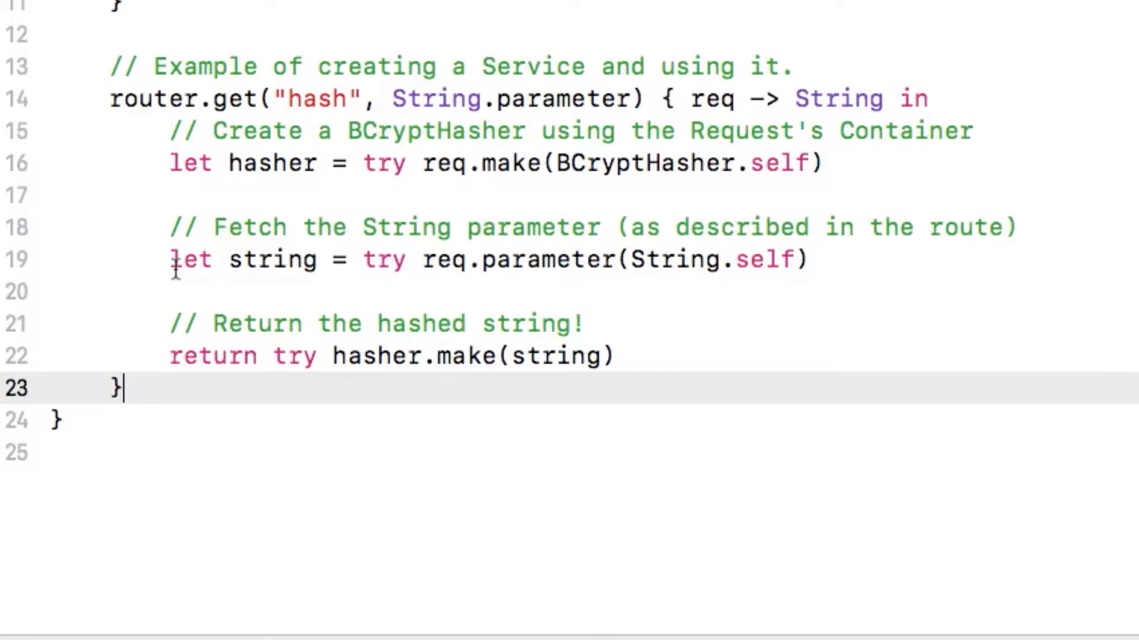
- Write a router.get("hello", "vapor") route returning "Hello Vapor"
key(Return)
key(Return)
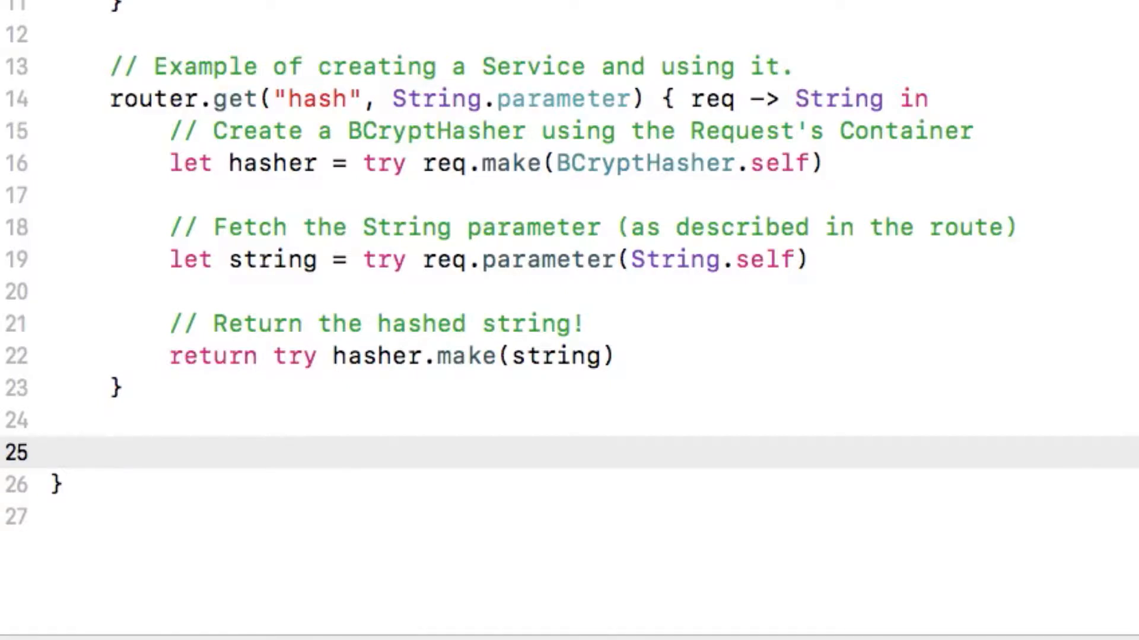
text(router.get)
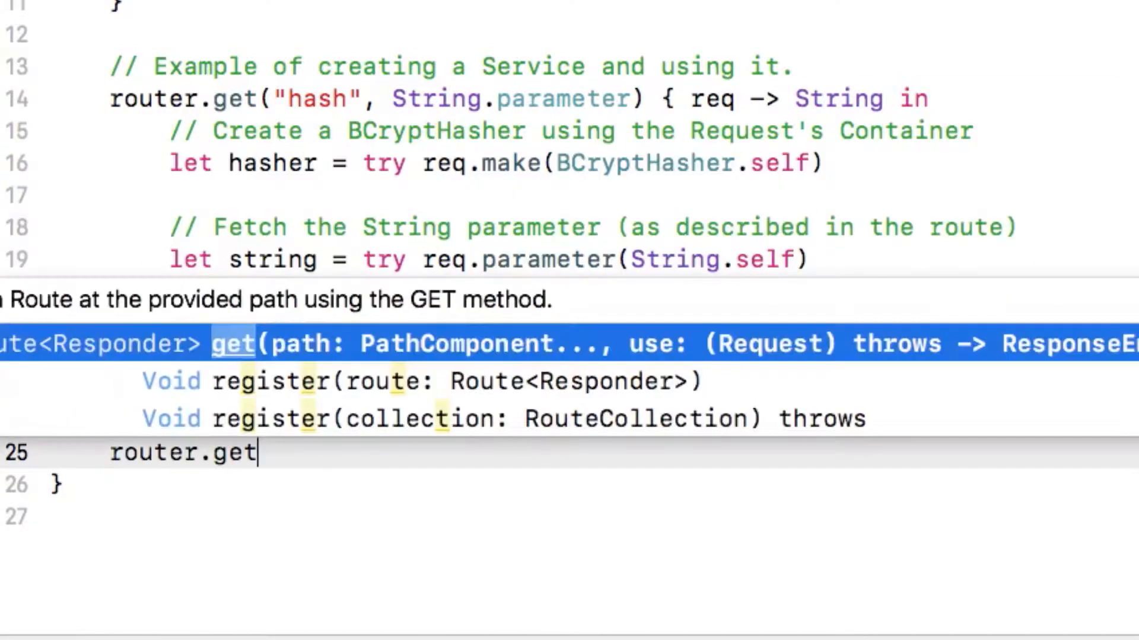
text(()
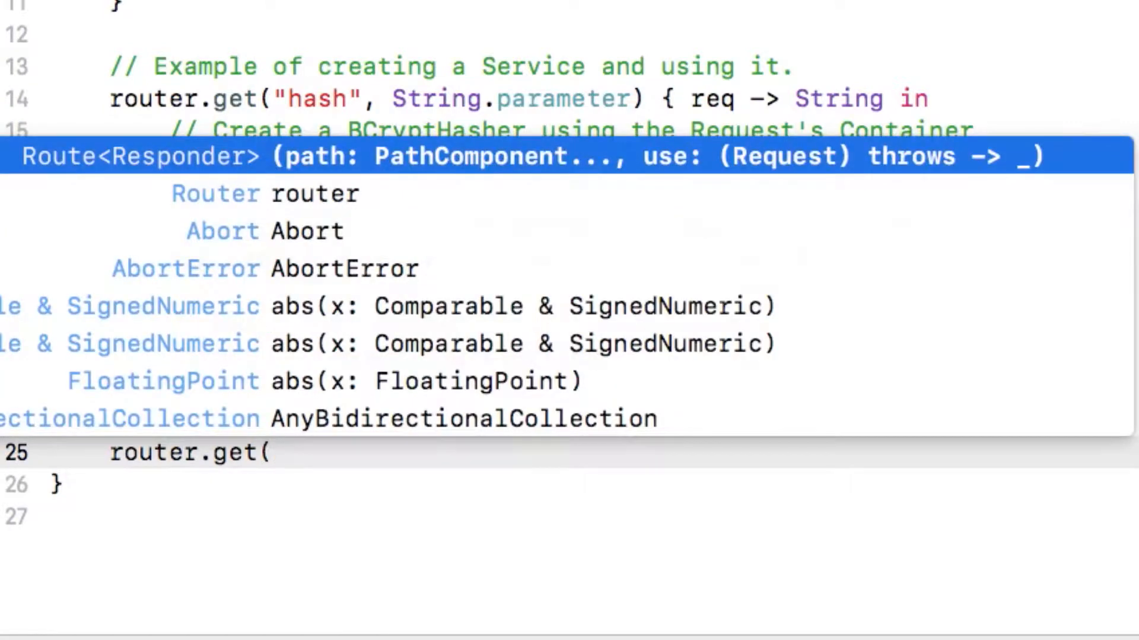
text(")
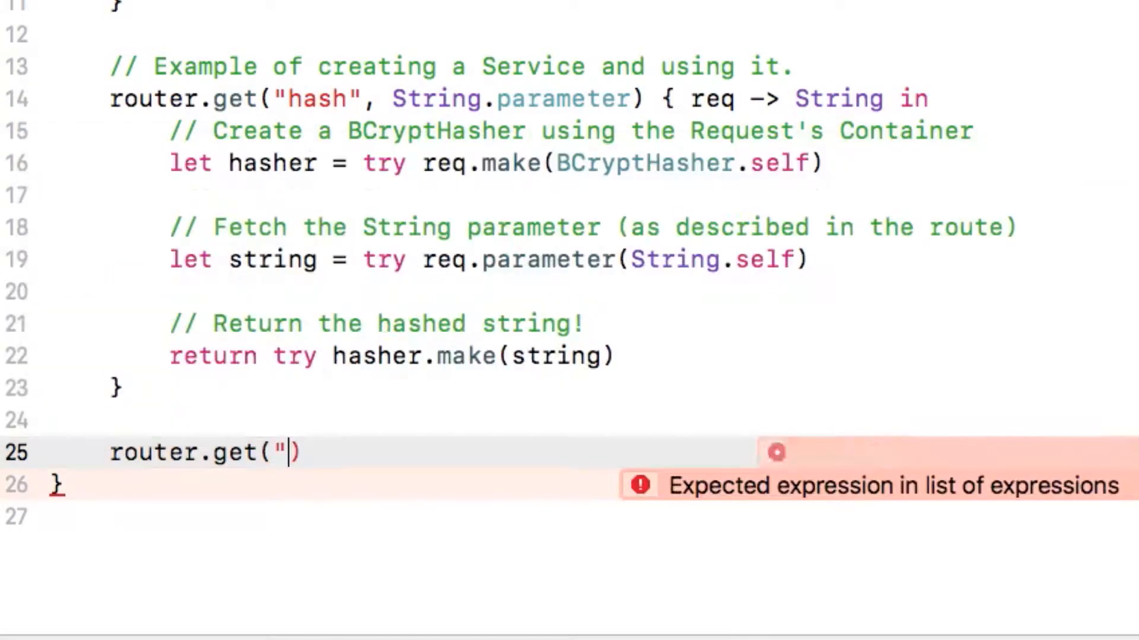
text(hello", "vapor")
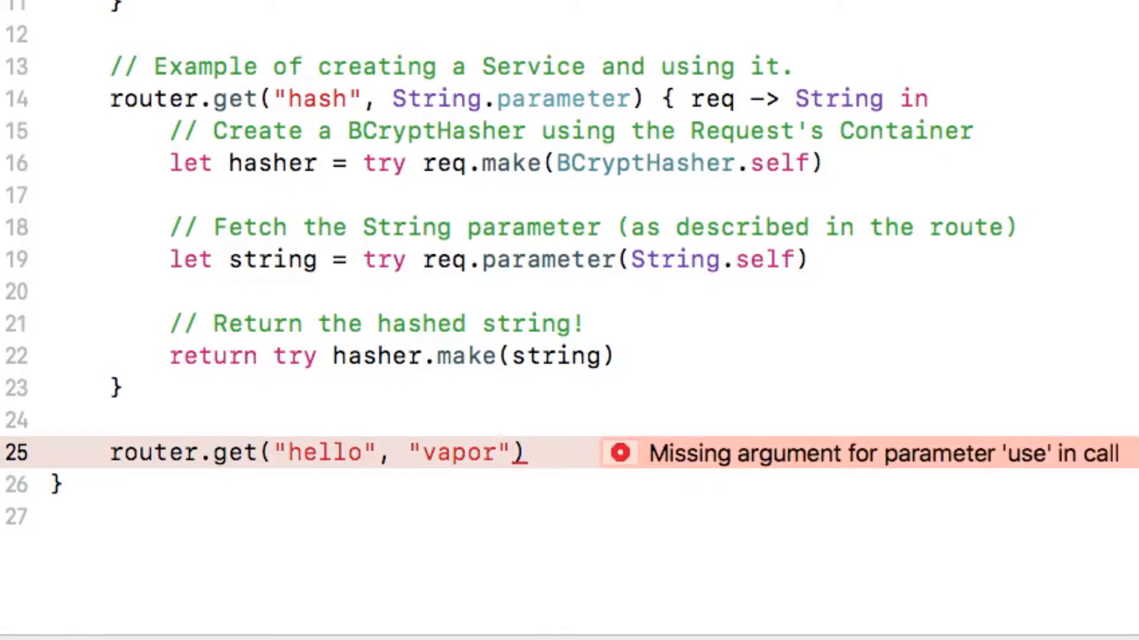
key(Right)
text({ re)
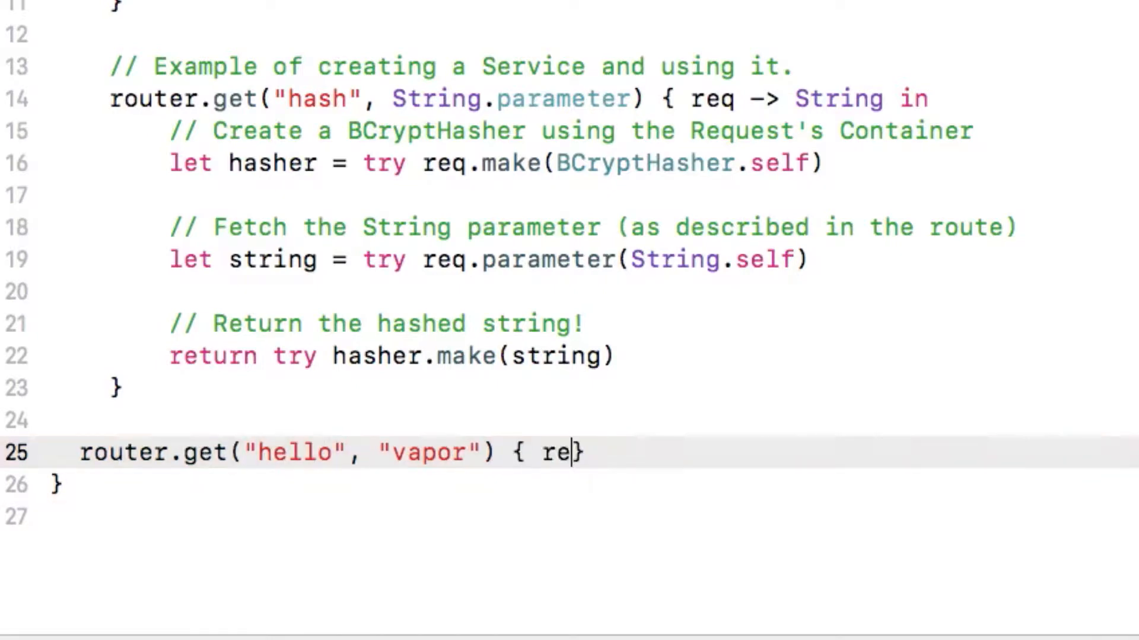
text(q in)
key(Return)
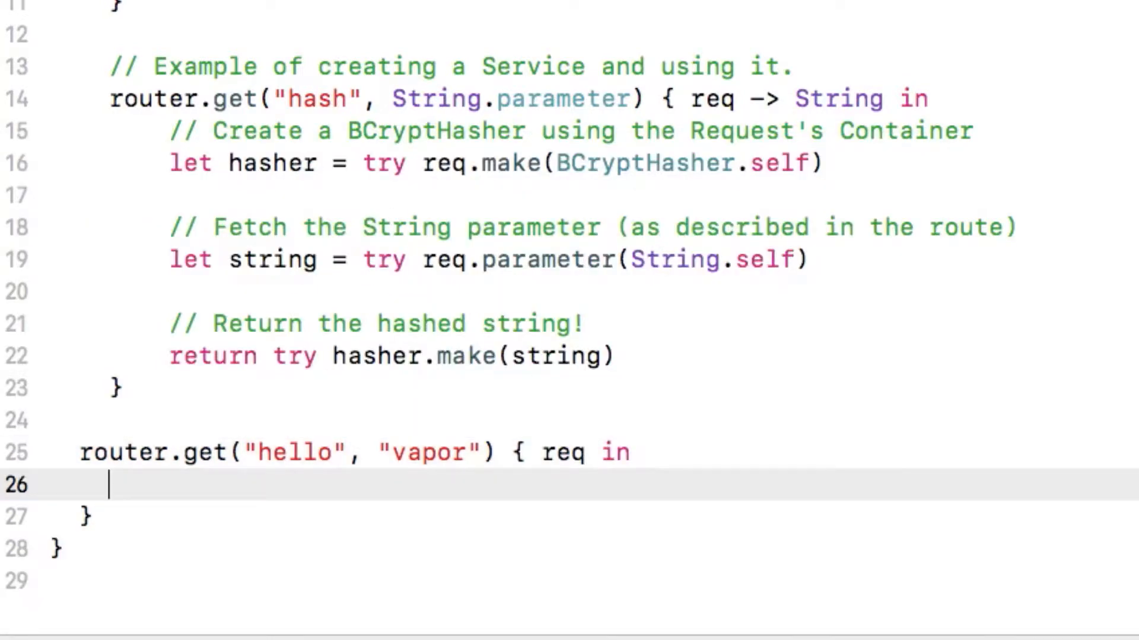
text(return "He)
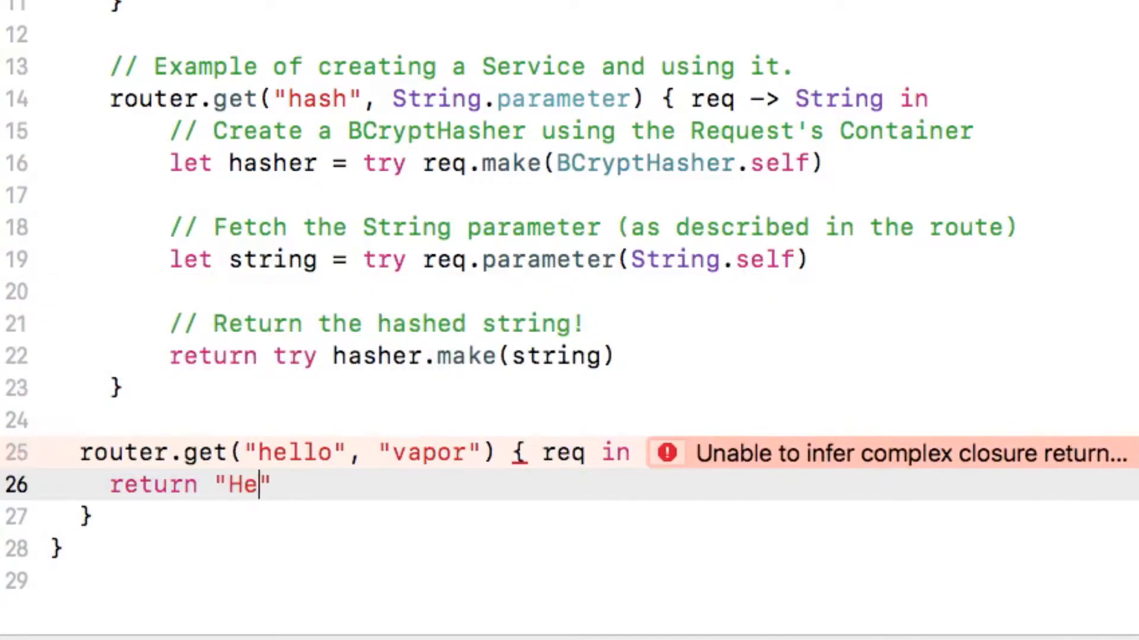
text(llo Vapor")
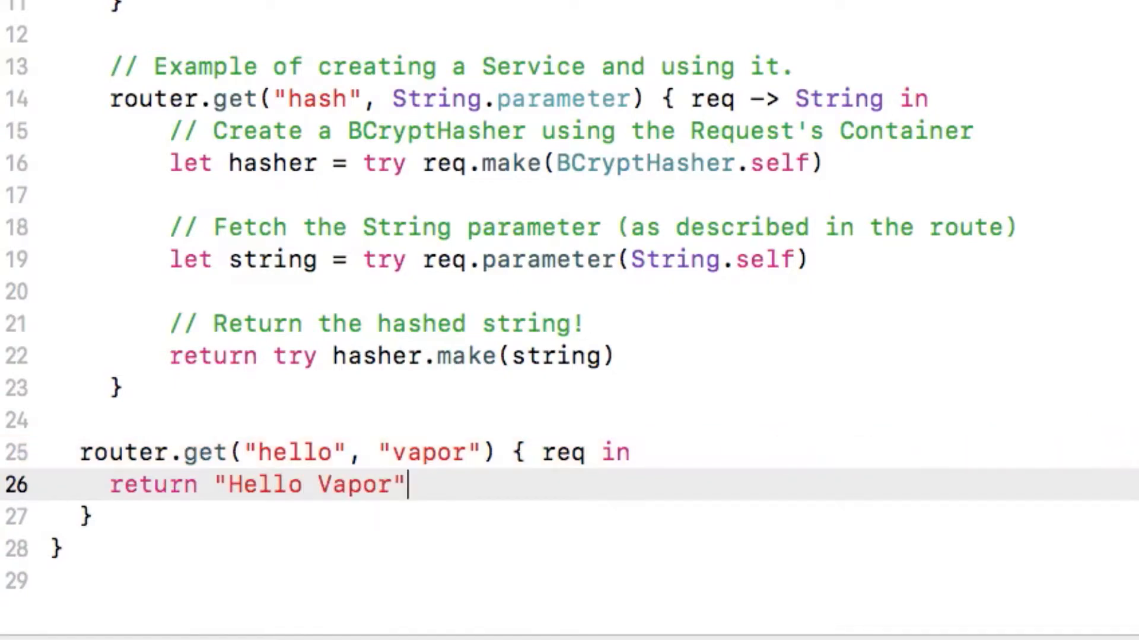
- Rebuild with Cmd+R, stopping the old instance so the new server starts
key(super+r)
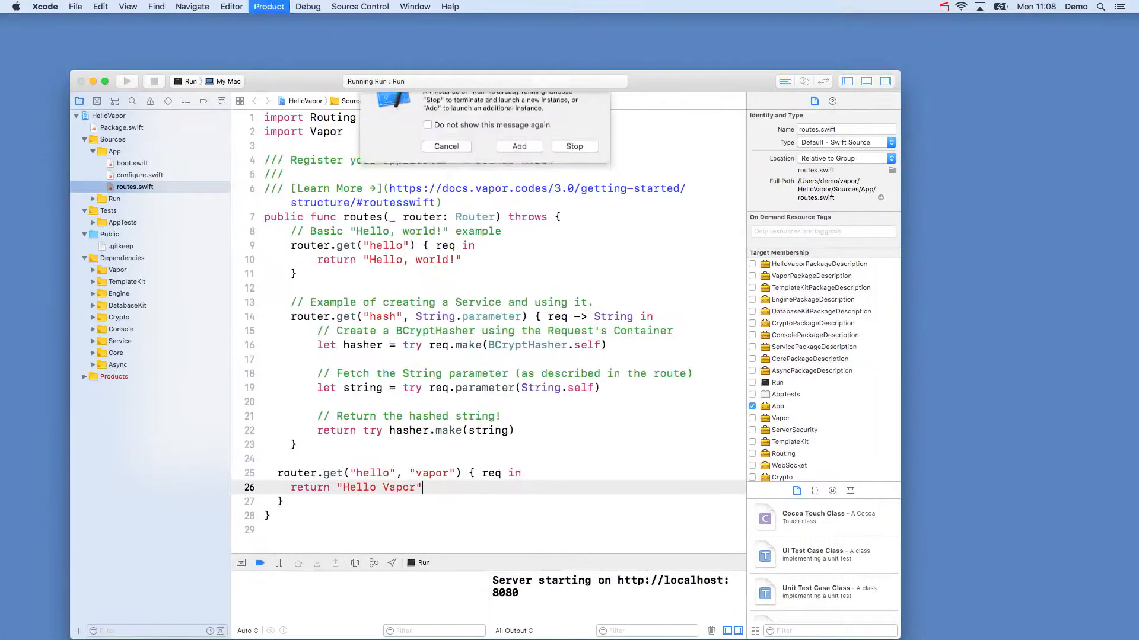
key(Return)
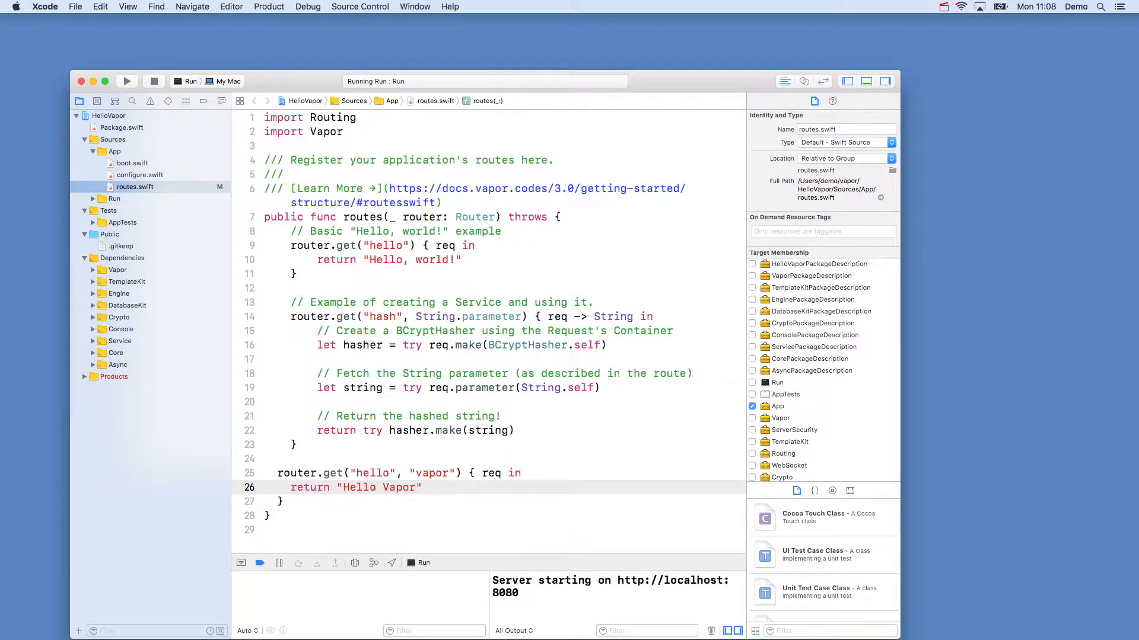
- In Chrome, append /vapor to the URL and load the "Hello Vapor" page
key(super+Tab)
click(320, 97)
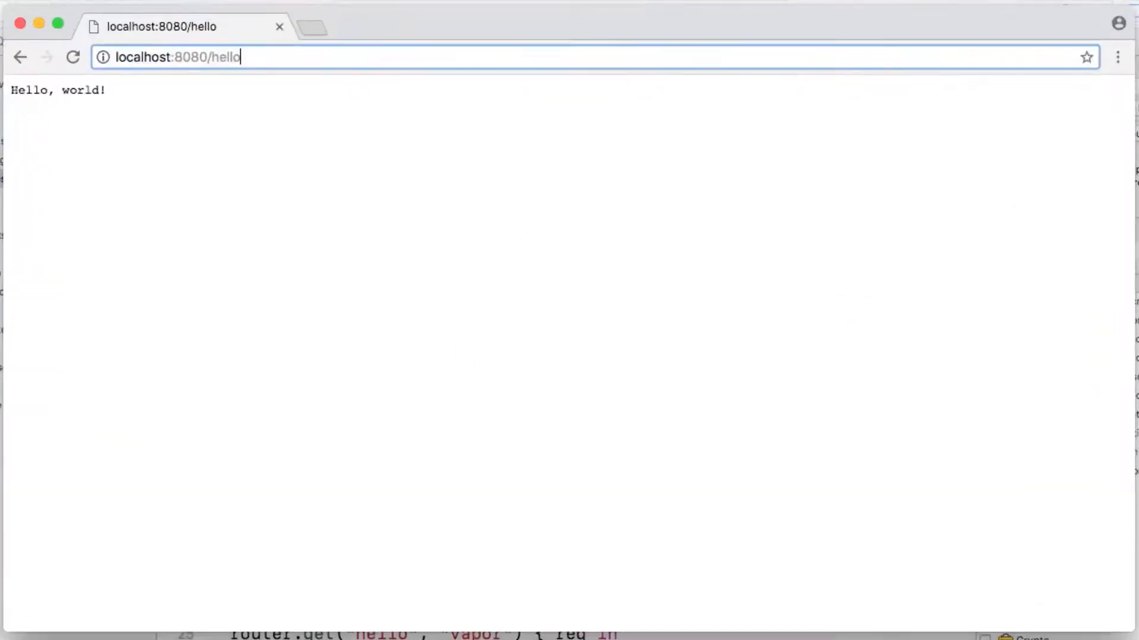
text(/vapor)
key(Return)
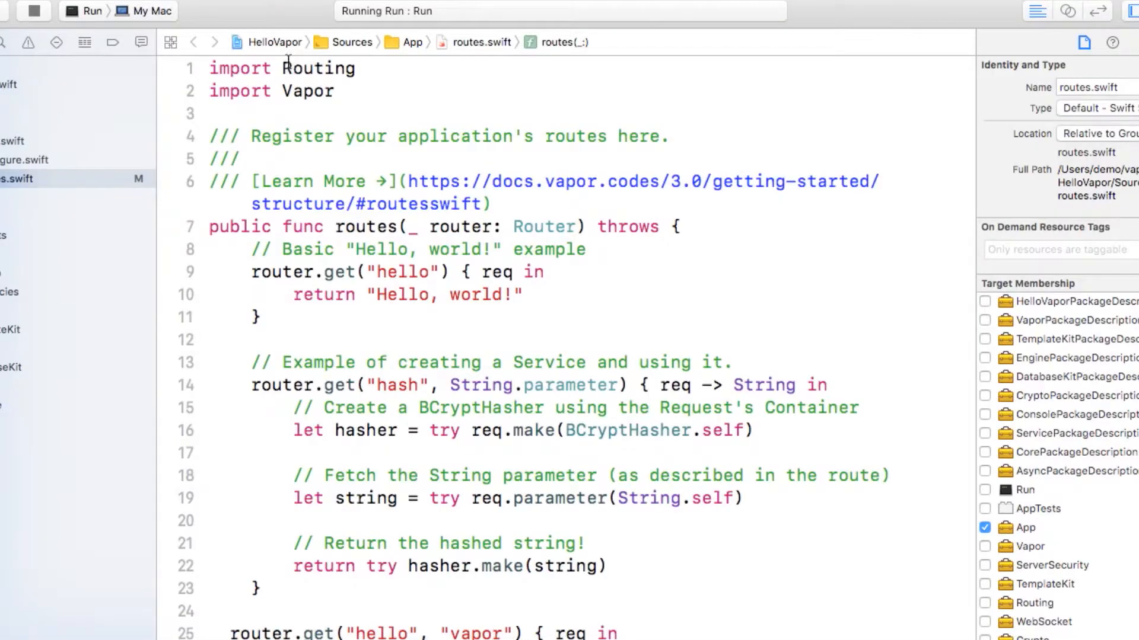
- Write a hello/String.parameter route reading the name and returning "Hello \(name)!"
key(Down)
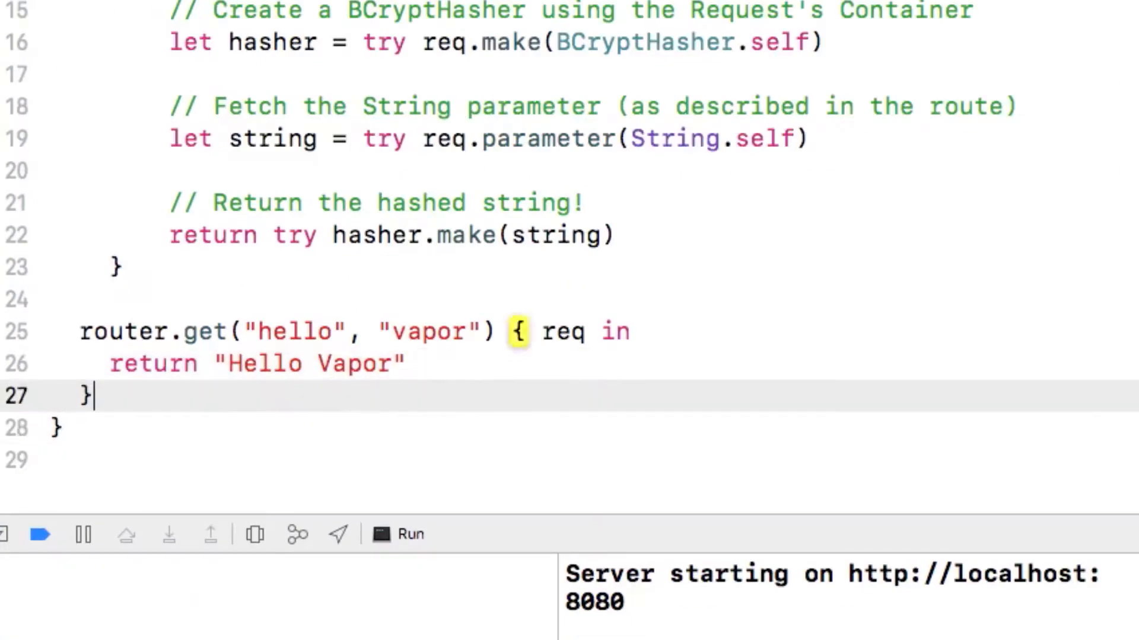
key(Return)
key(Return)
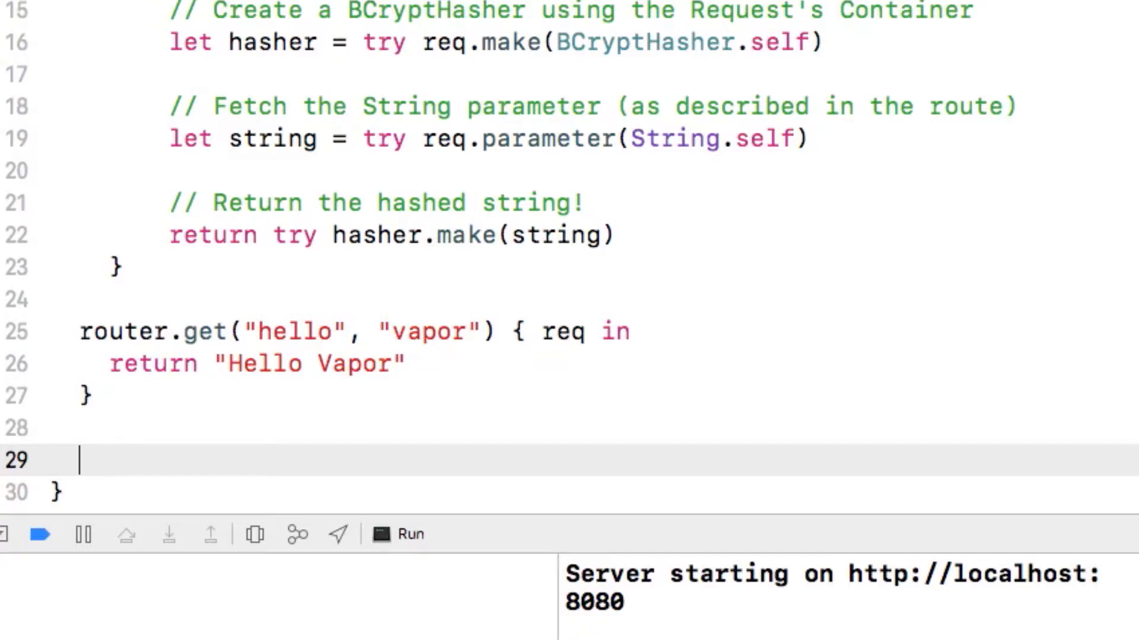
text(router.get()
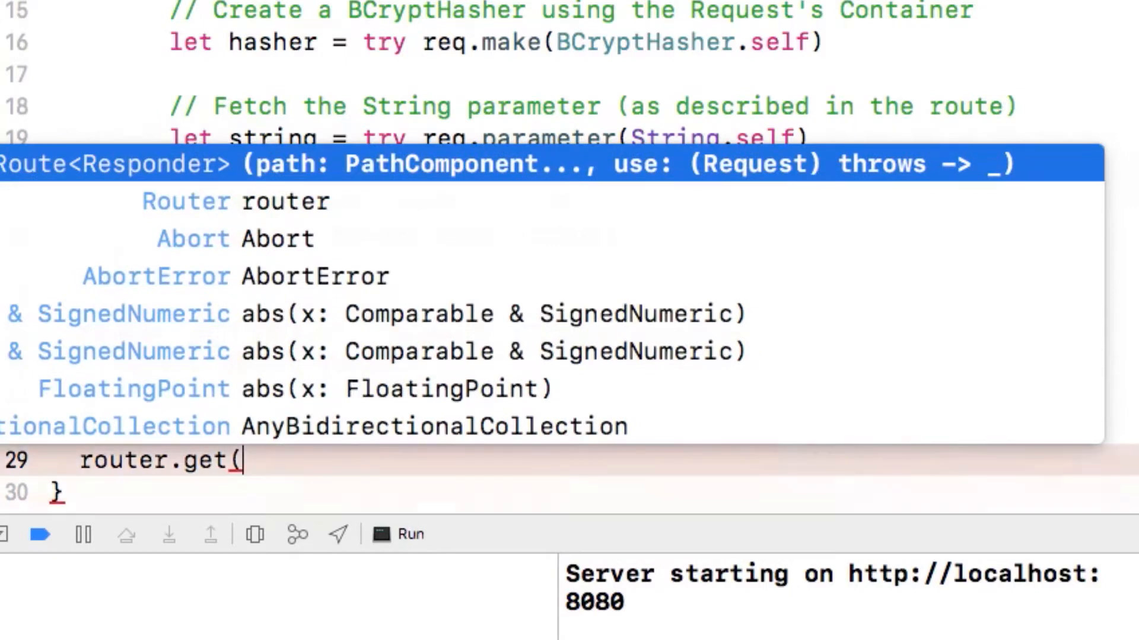
text("hello")
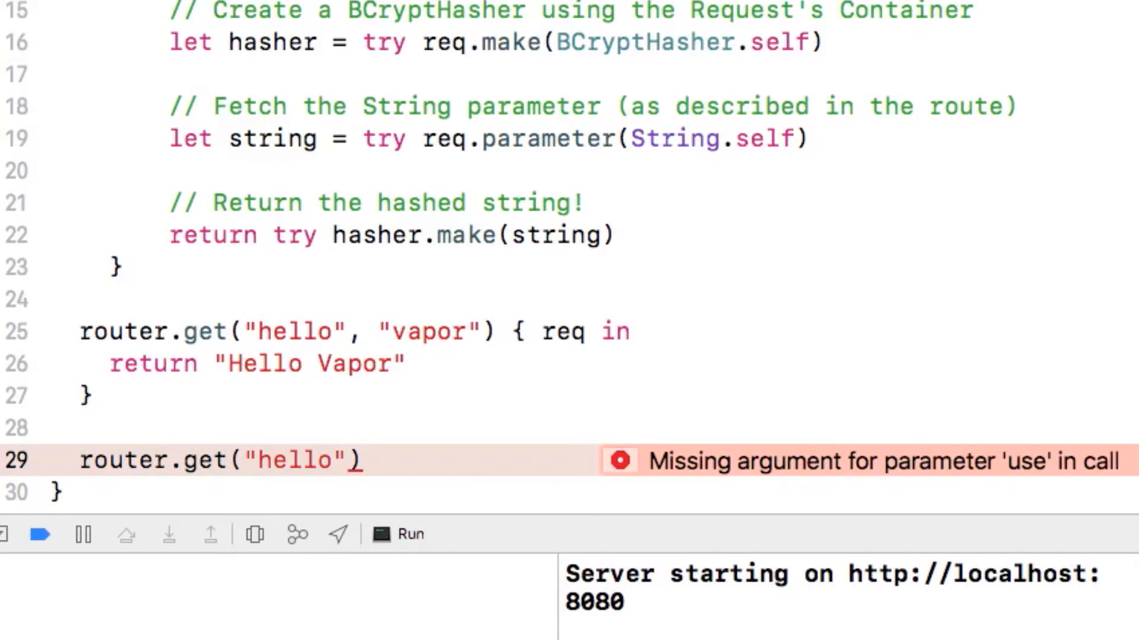
text(, String.para)
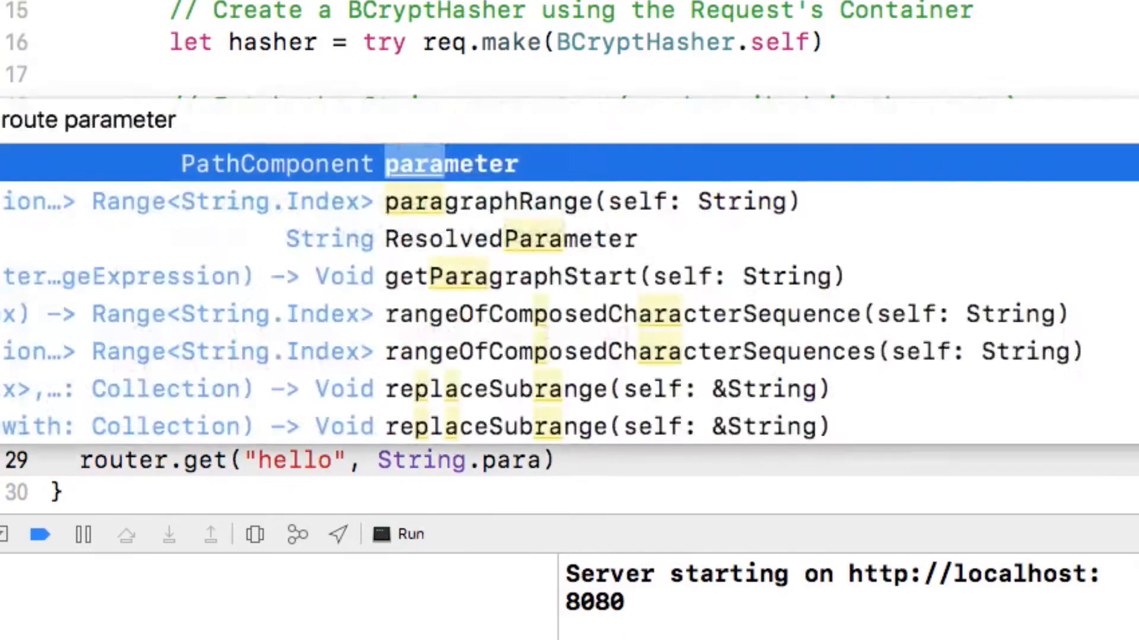
text(meter) { req in)
key(Return)
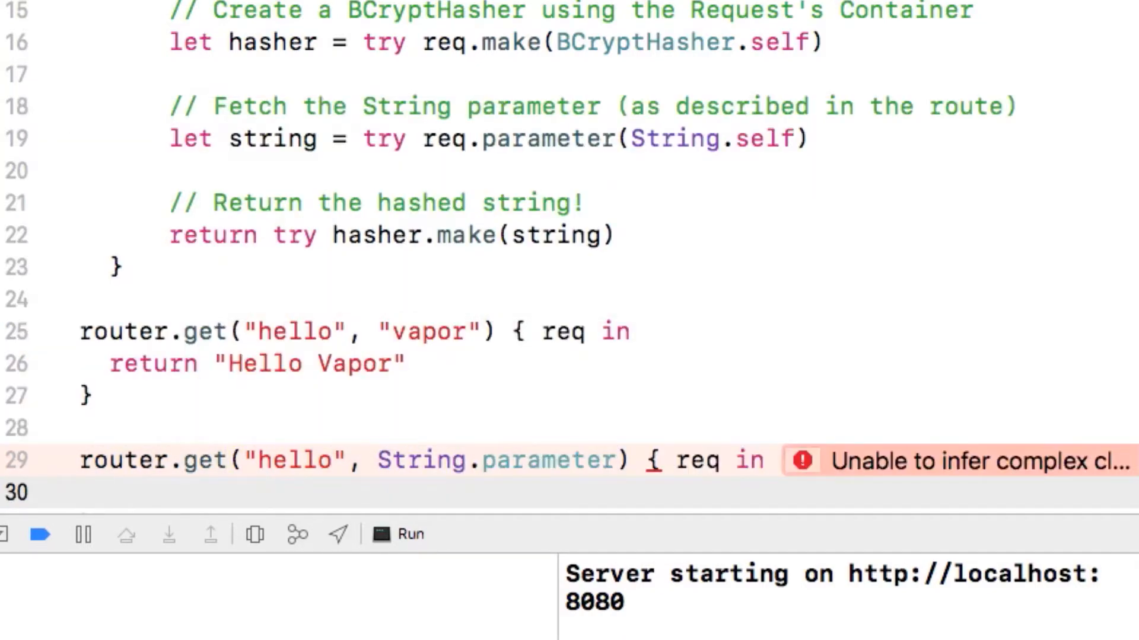
text(l)
text(et name = try req.para)
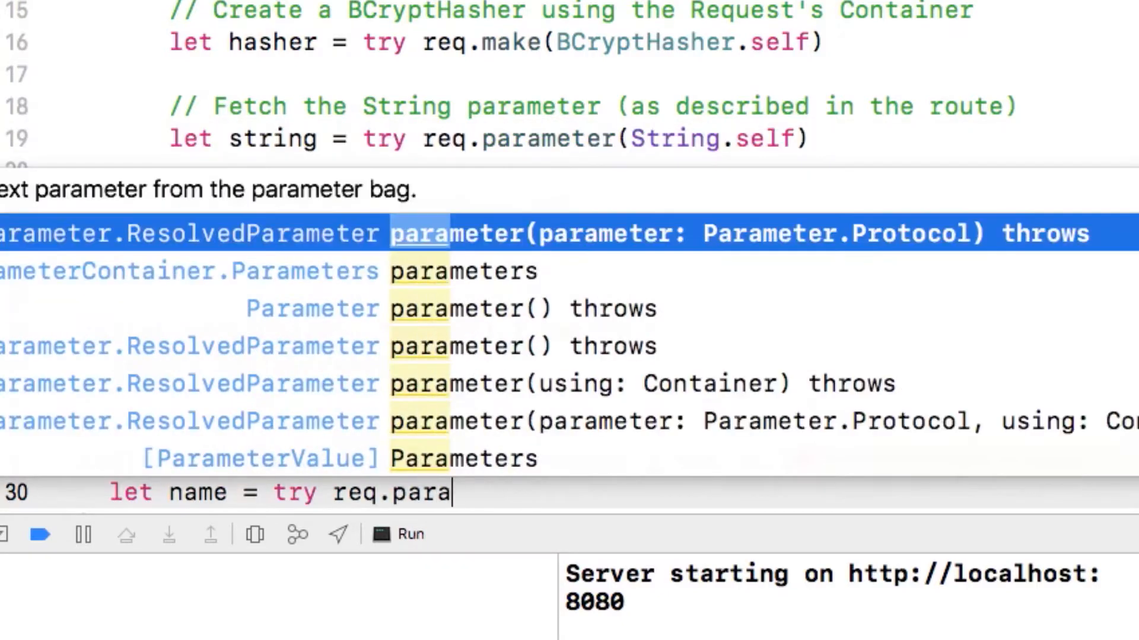
key(Return)
text(String.self))
key(Return)
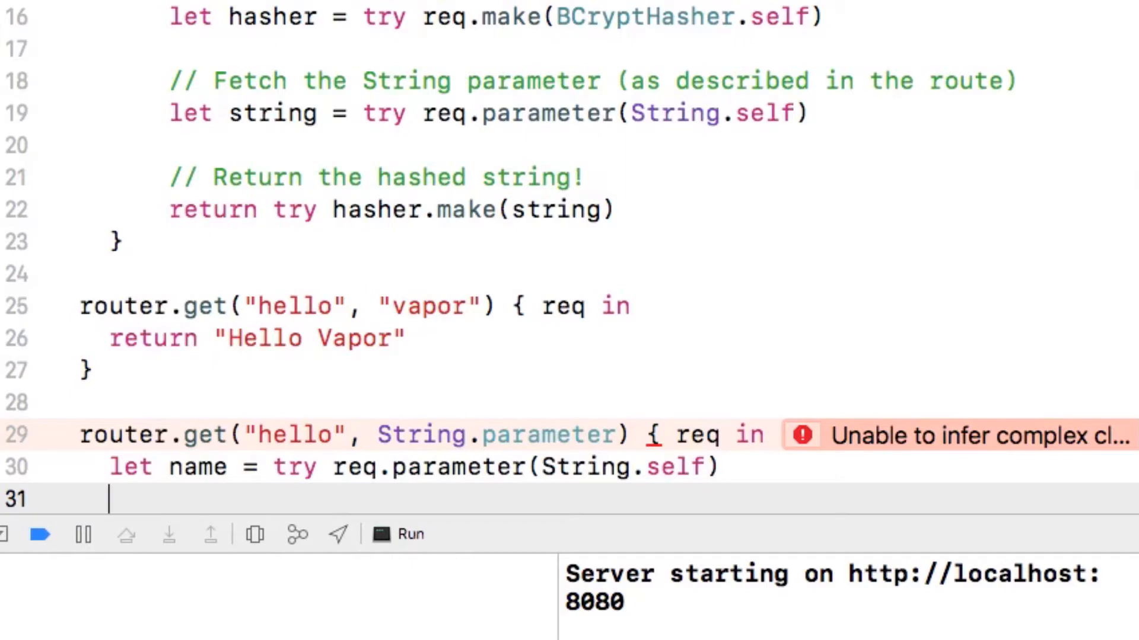
text(return "He)
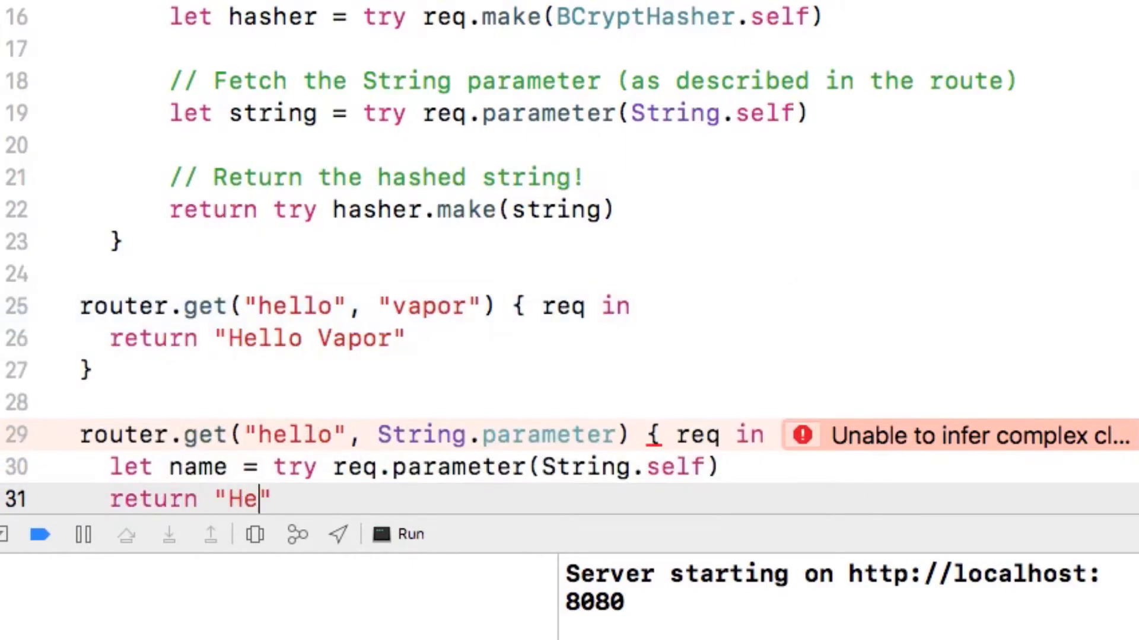
text(llo \(name)!)
key(Right)
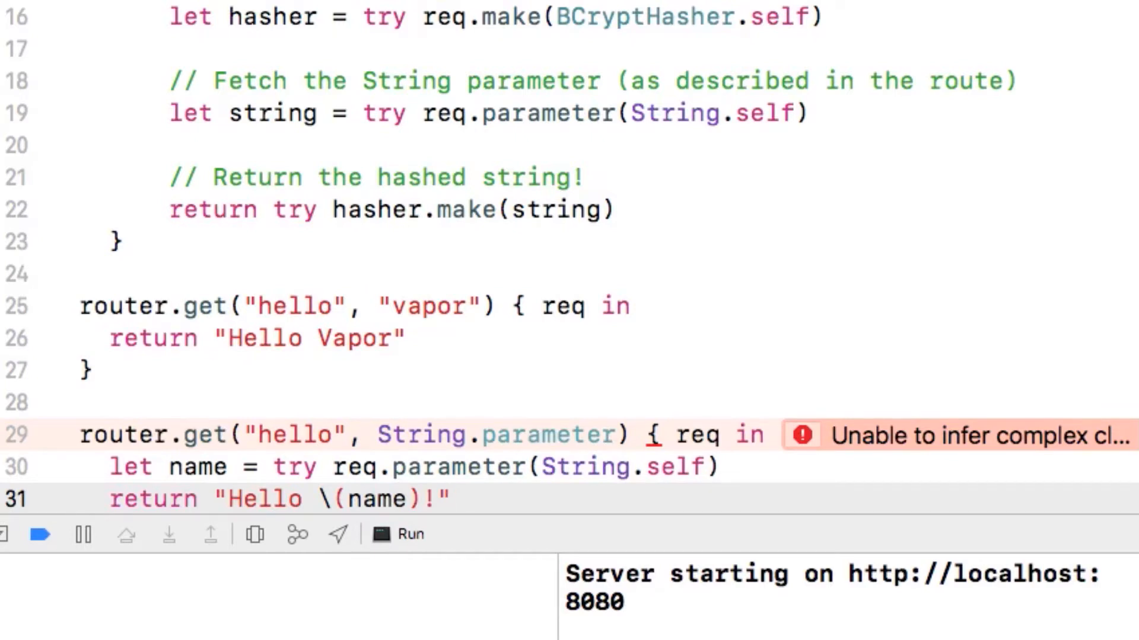
- Add the explicit -> String return type, then rebuild and relaunch the server
key(Up)
key(Up)
key(Right)
key(Right)
key(Right)
key(Left)
text(-> )
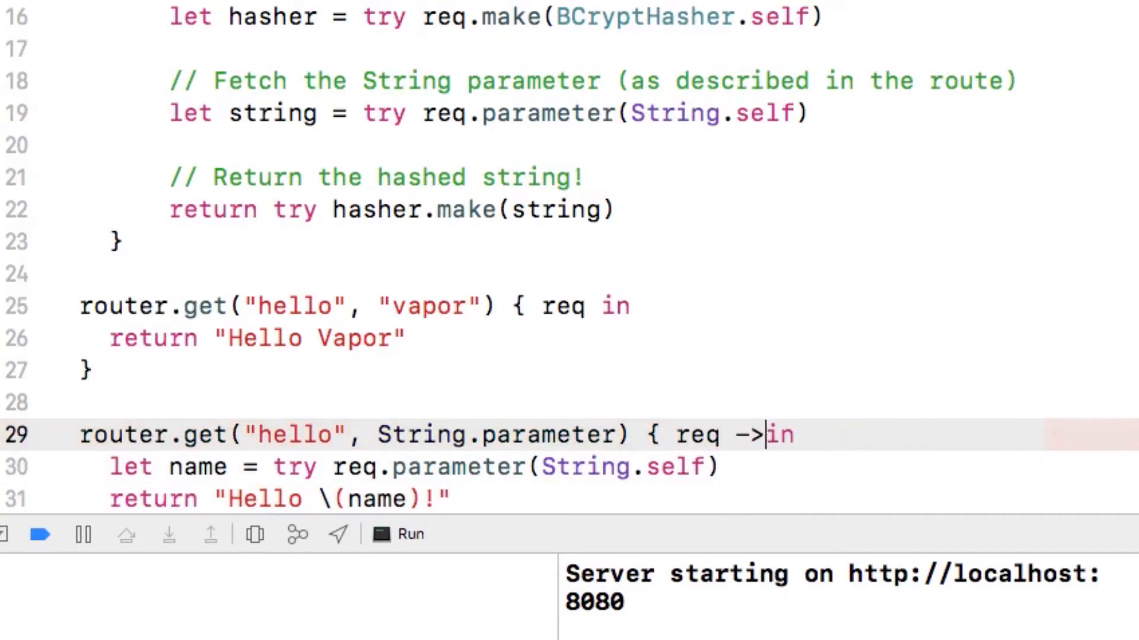
text(String in)
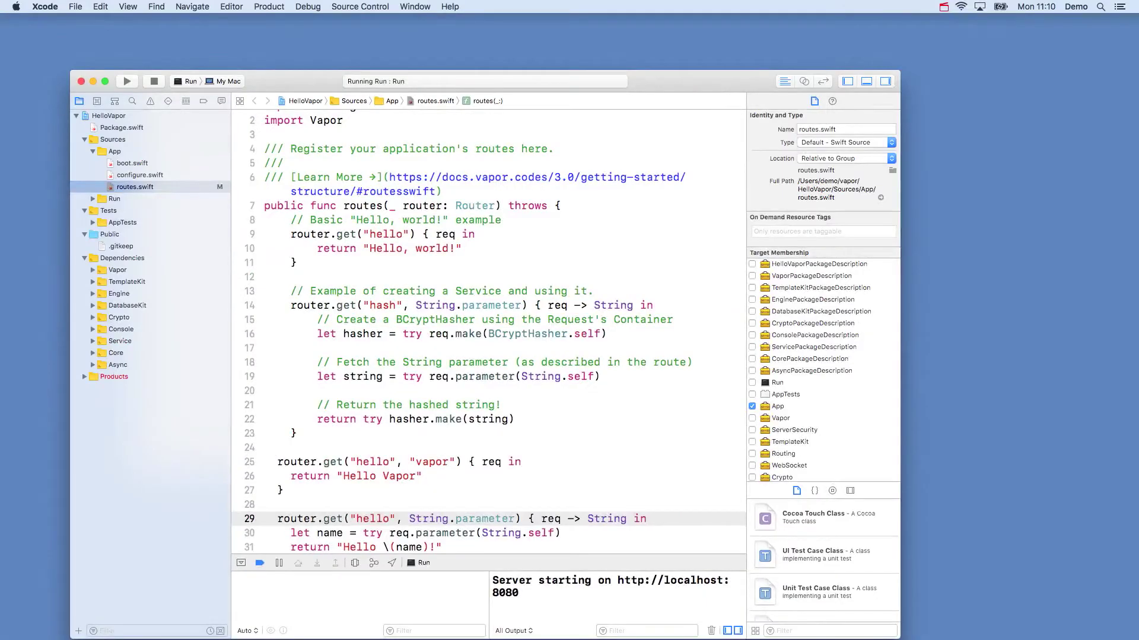
key(super+r)
key(Return)
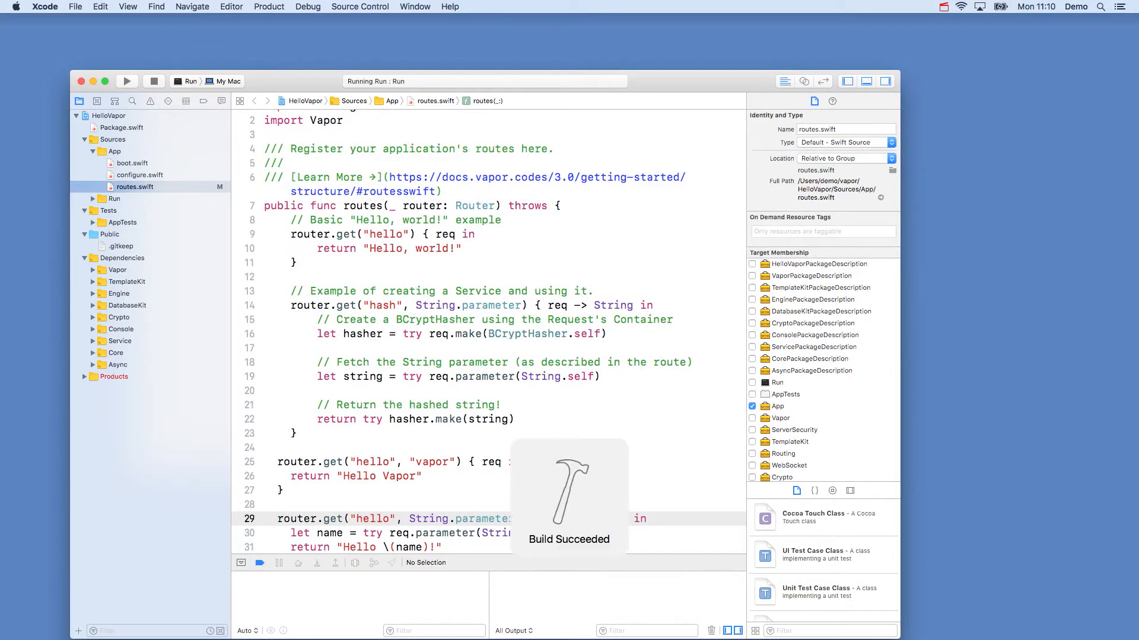
- In Chrome, replace vapor with tim and load localhost:8080/hello/tim showing "Hello tim!"
key(super+Tab)
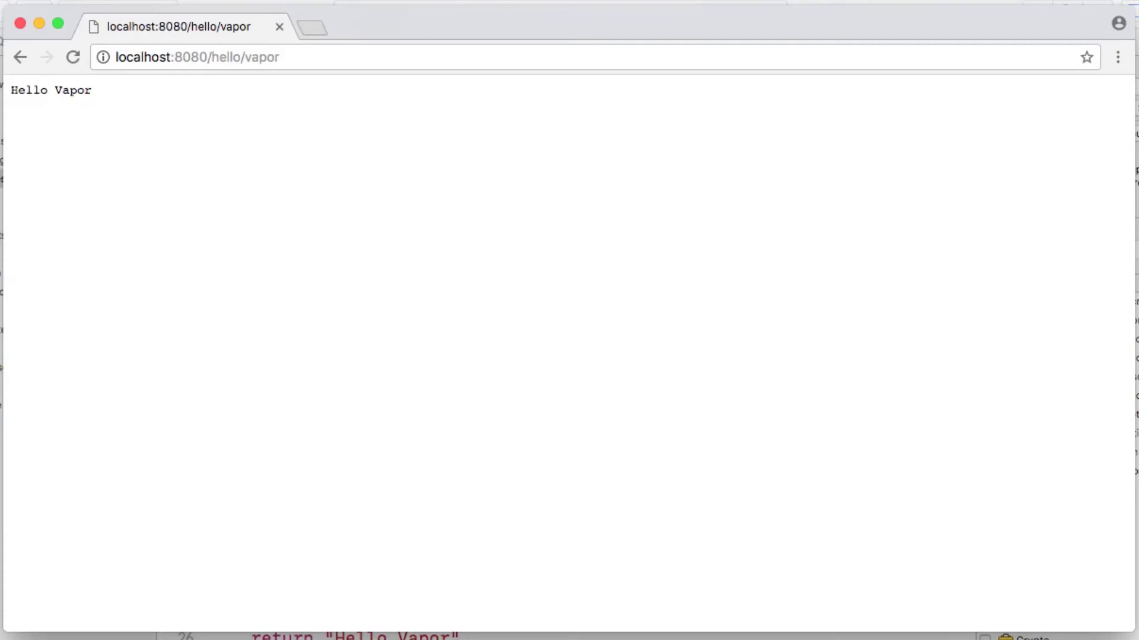
double_click(270, 57)
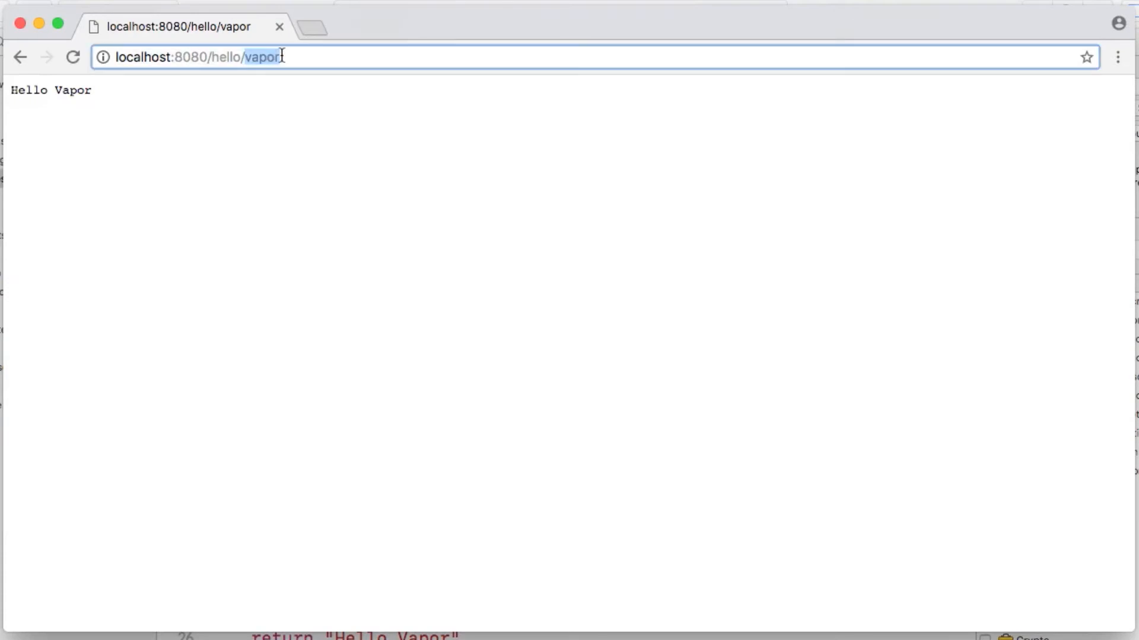
text(tim)
key(Return)
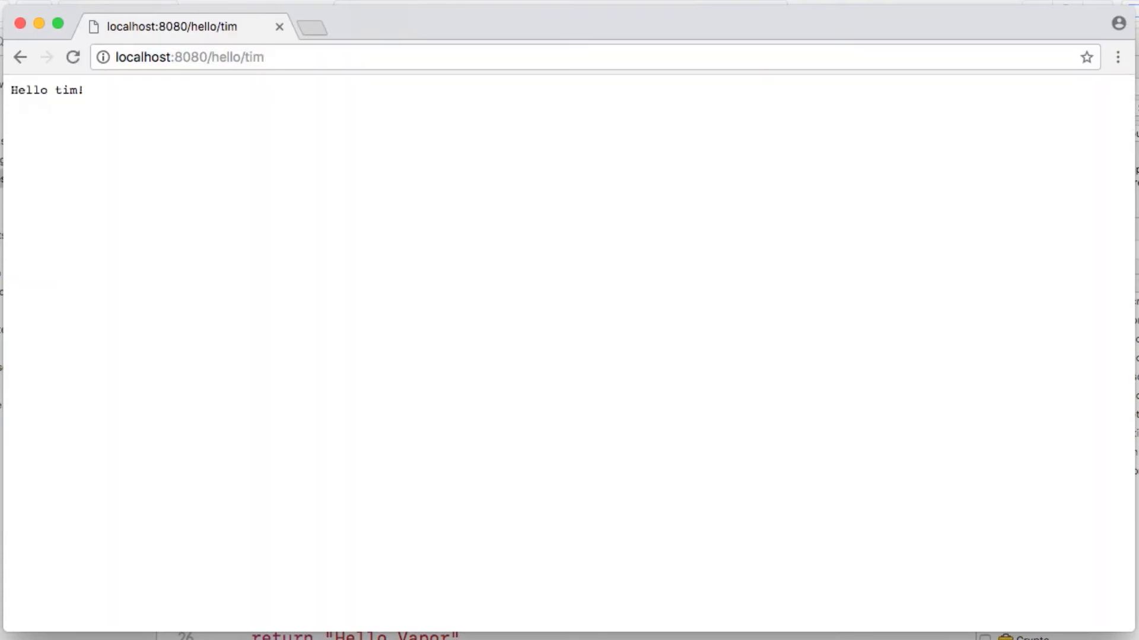